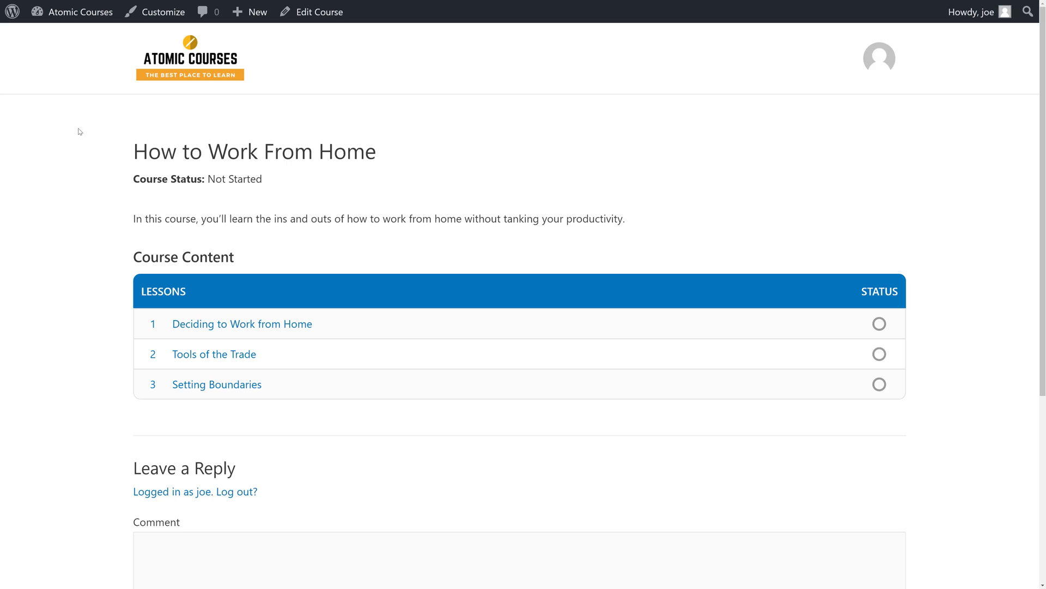
# Go from the Dashboard to Installed Plugins and highlight the Custom Template for LearnDash plugin.
pyautogui.moveTo(82, 15)
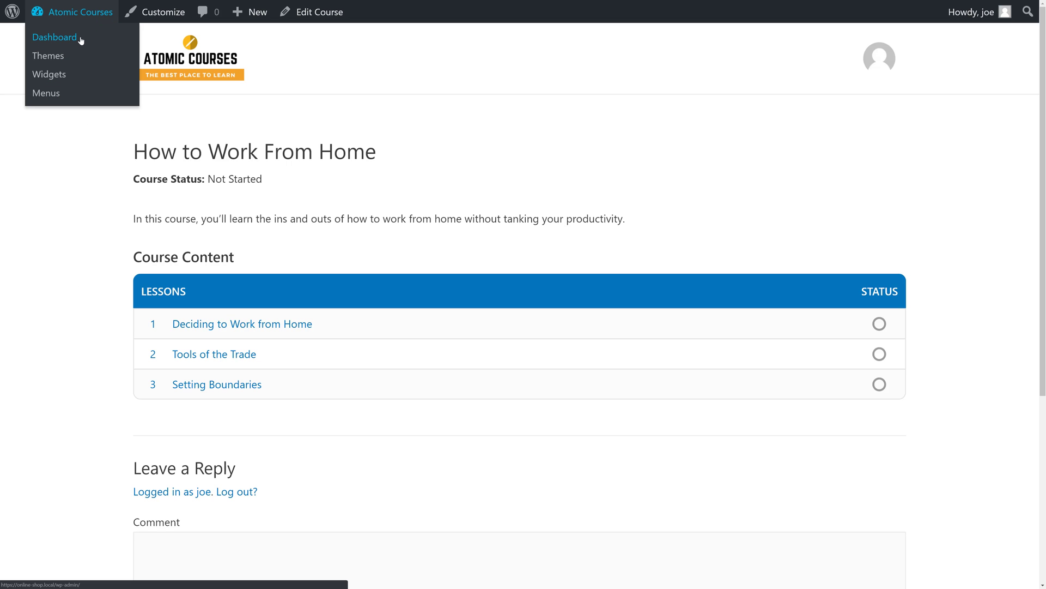
pyautogui.click(81, 40)
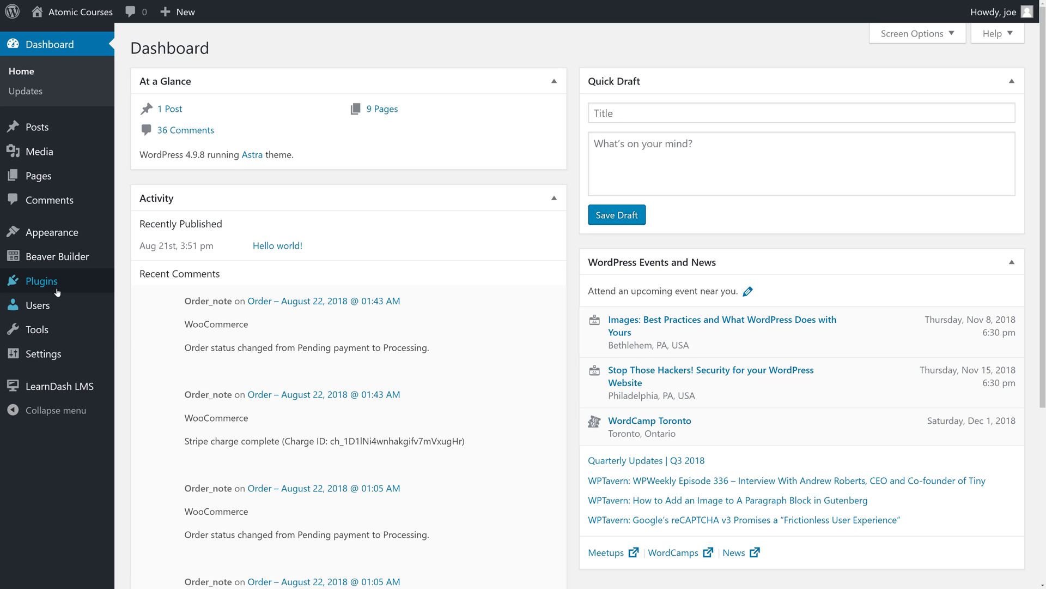
pyautogui.moveTo(57, 290)
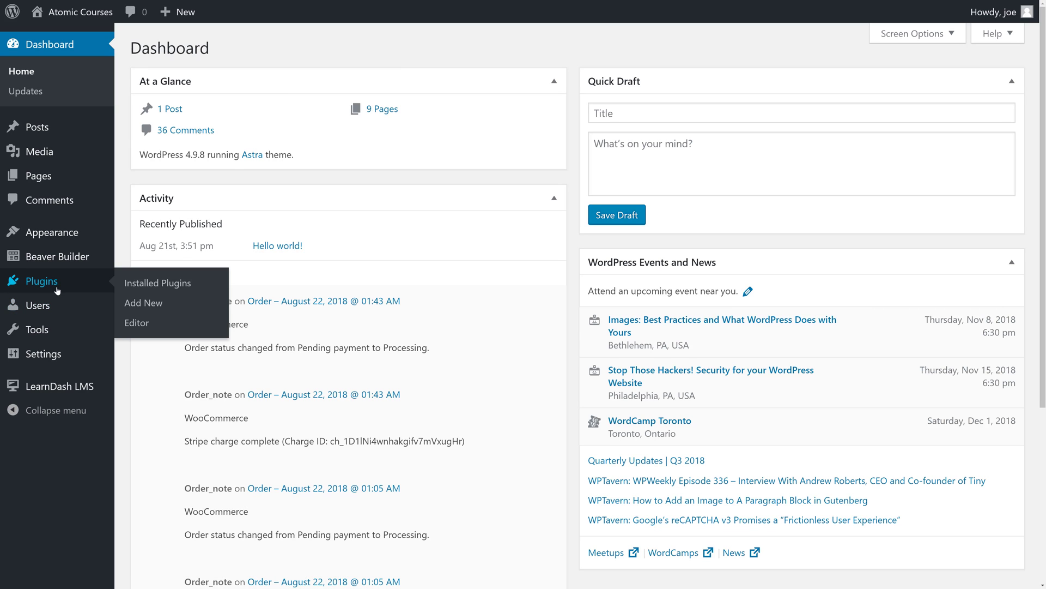
pyautogui.click(57, 289)
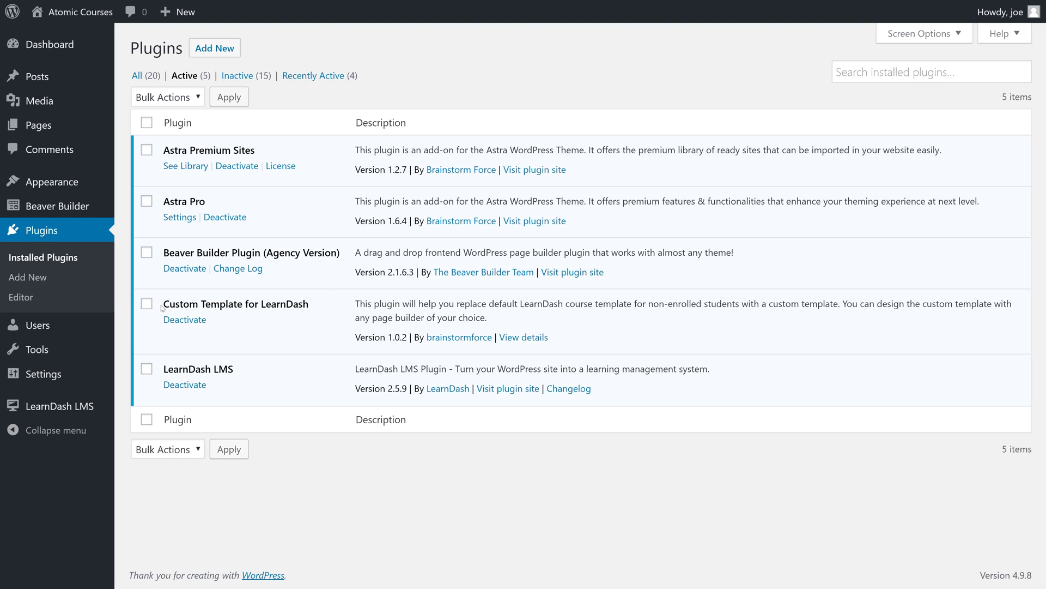
pyautogui.moveTo(162, 304); pyautogui.dragTo(345, 306)
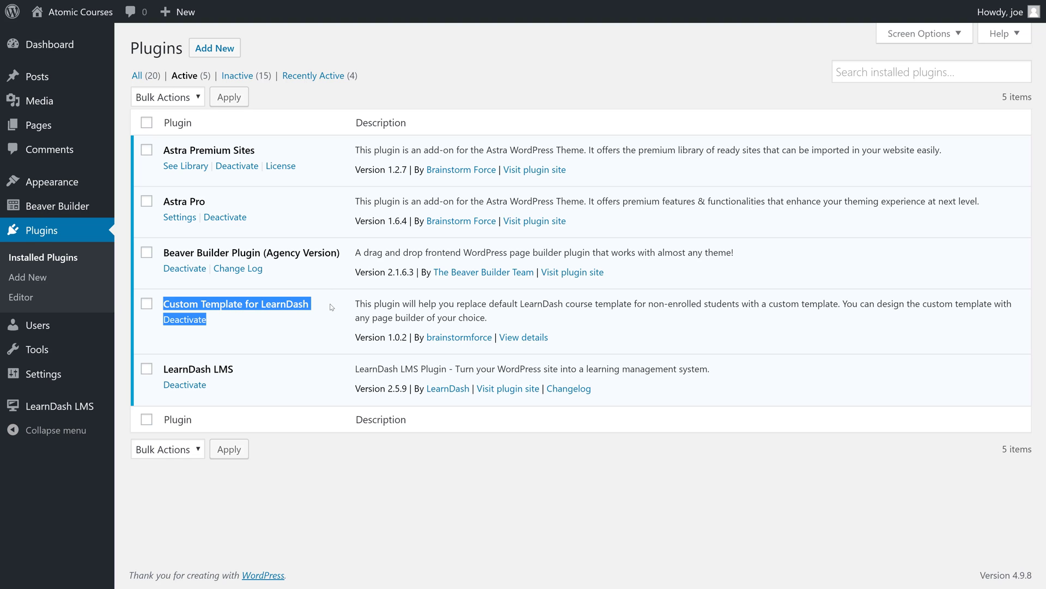
pyautogui.click(329, 308)
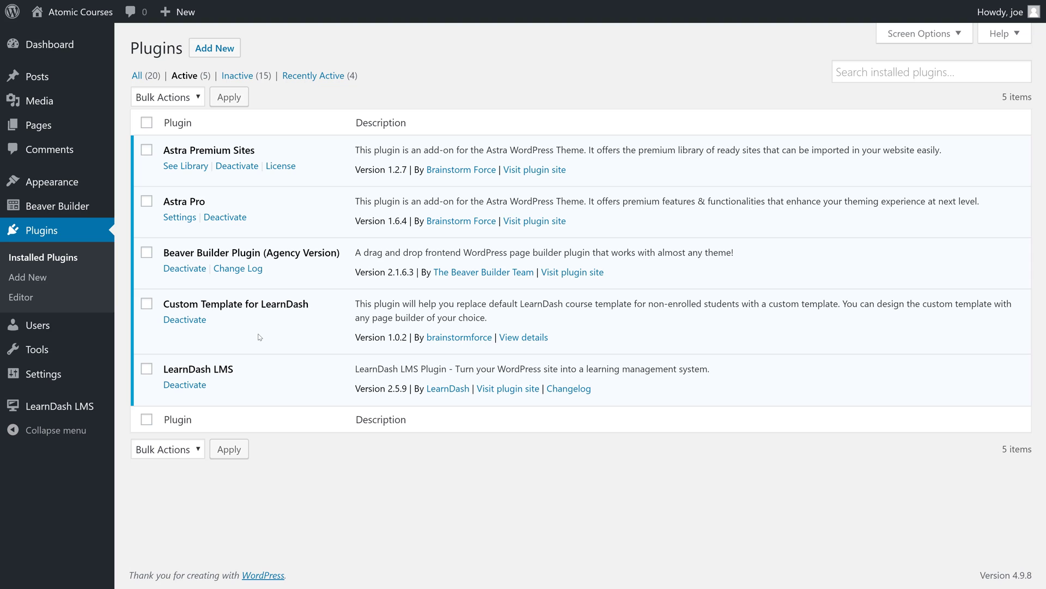
pyautogui.moveTo(82, 409)
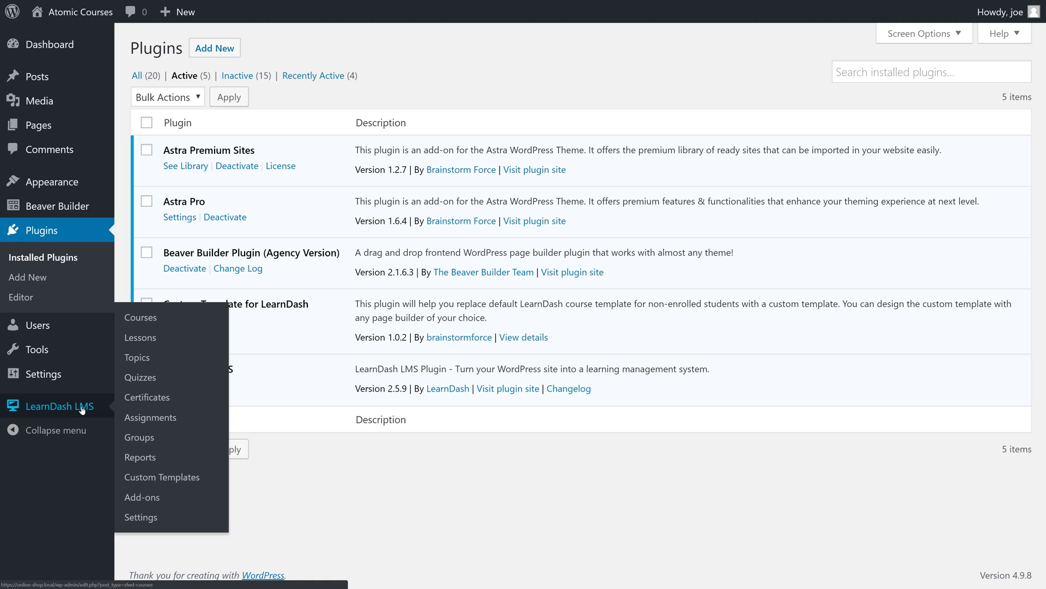
# Start a new LearnDash custom template titled 'Work From Home'.
pyautogui.click(143, 482)
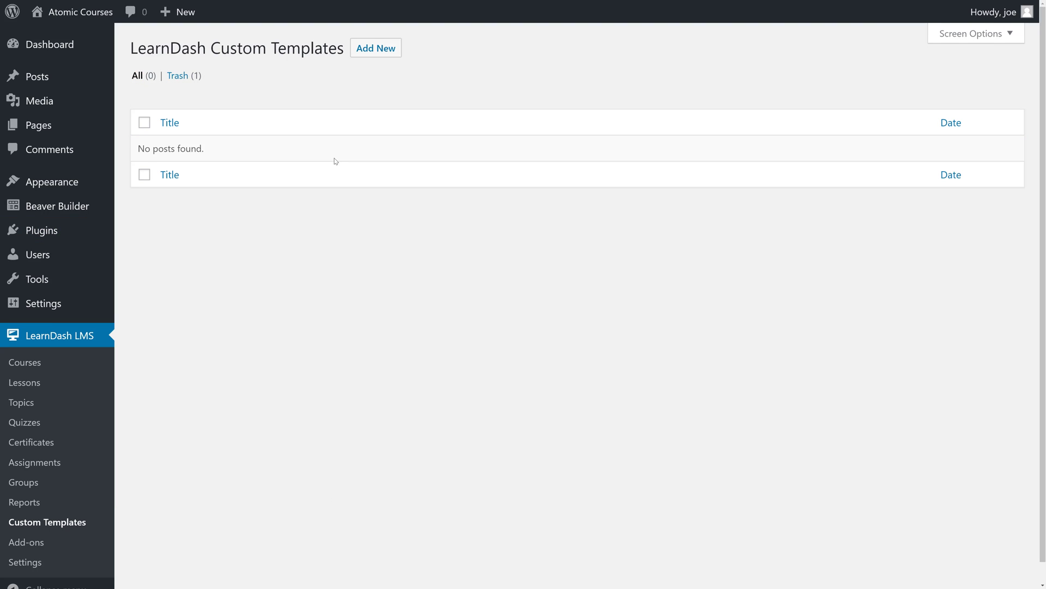
pyautogui.click(375, 50)
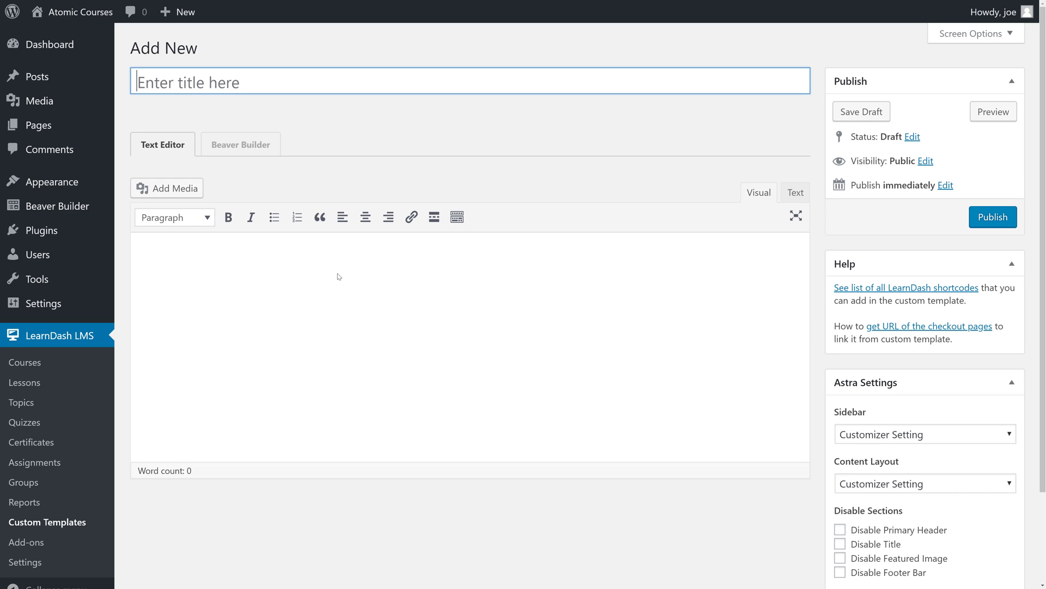
pyautogui.scroll(-1, 875, 364)
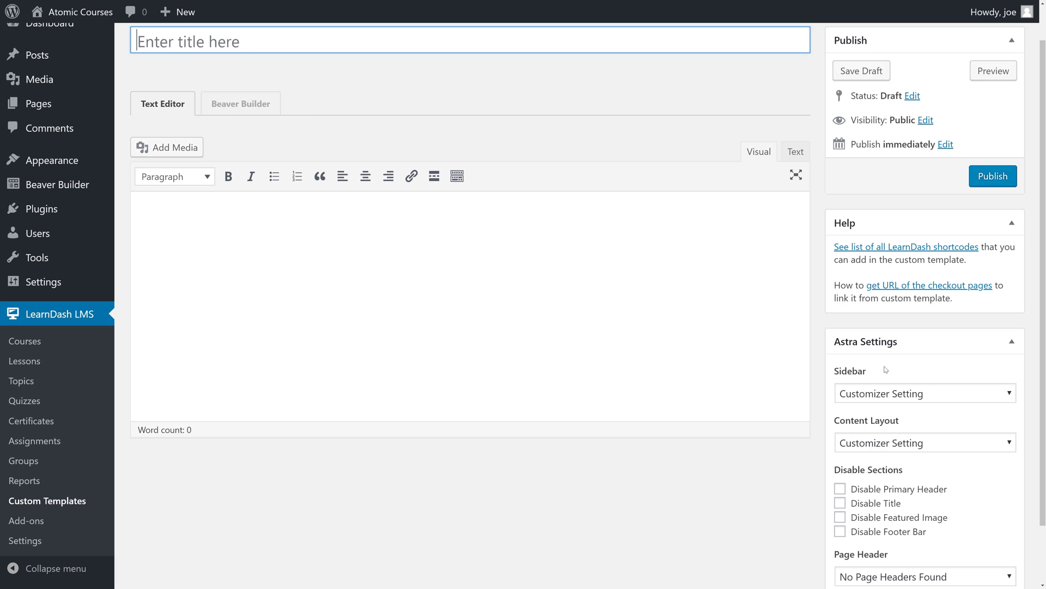
pyautogui.scroll(1, 457, 229)
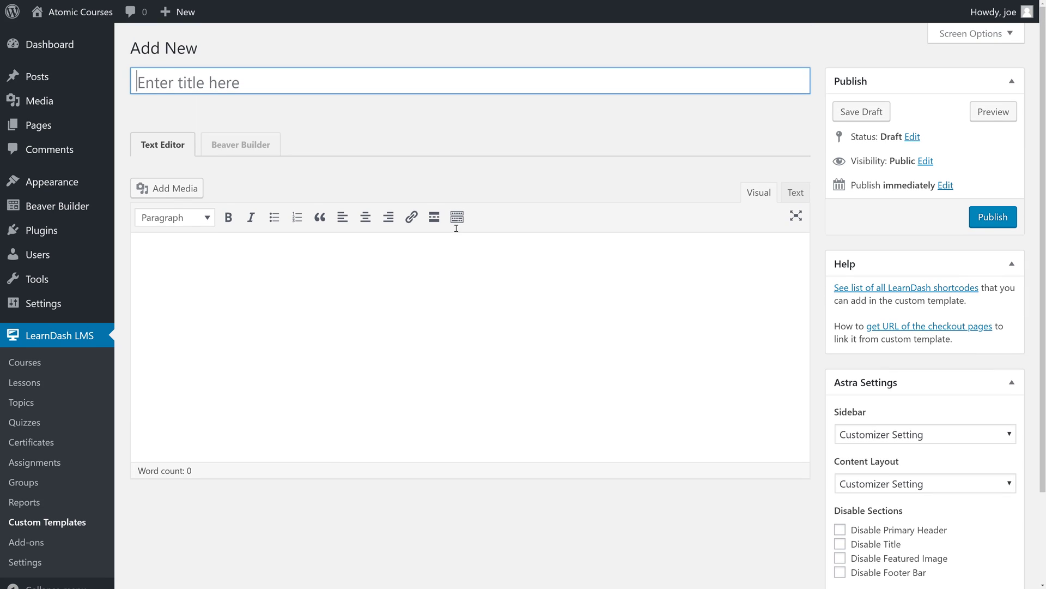
pyautogui.write('Wo')
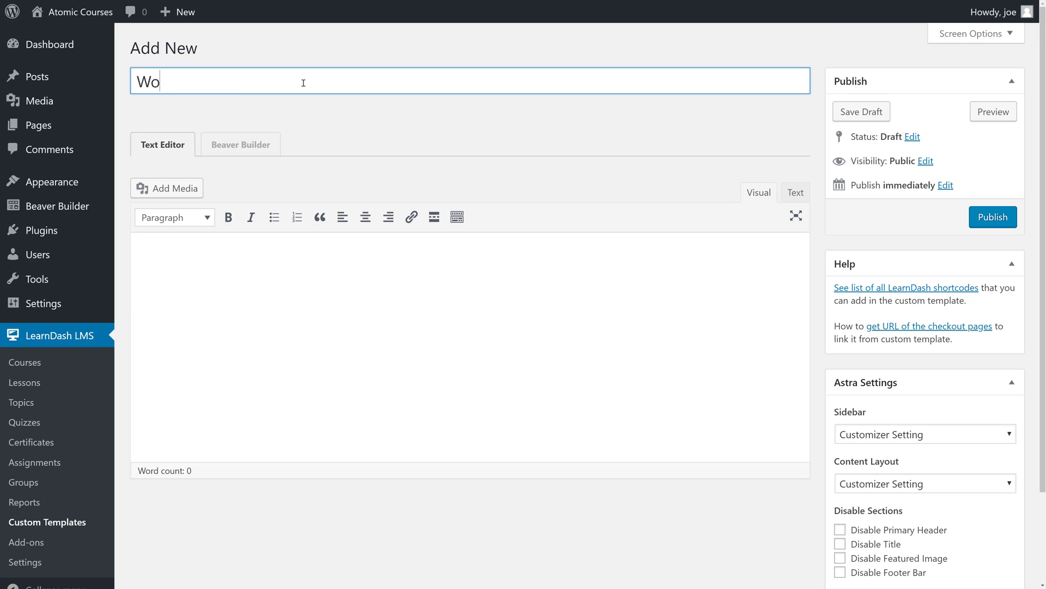
pyautogui.write('rk From Home')
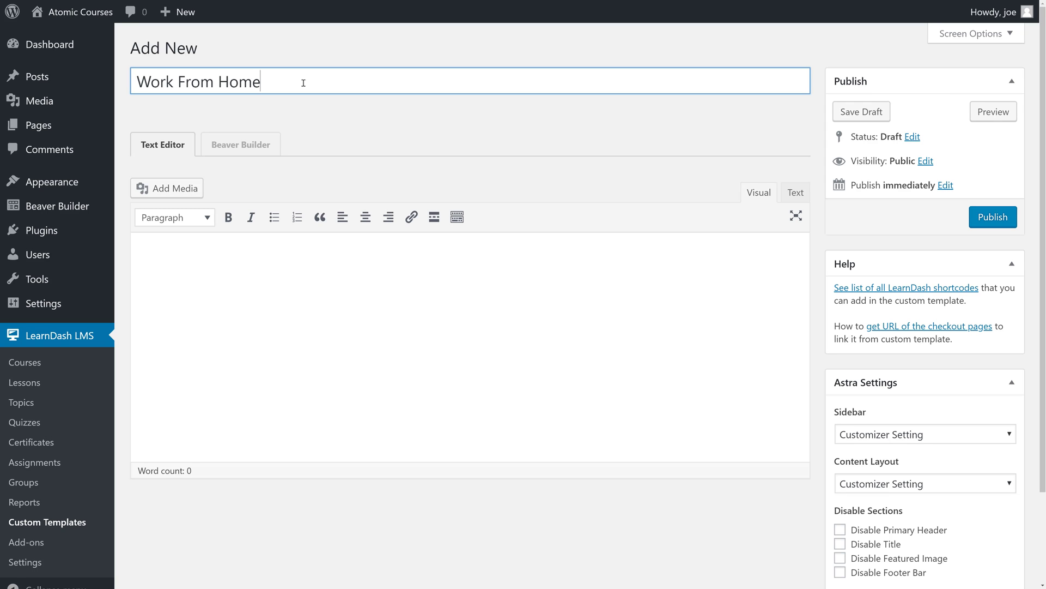
# Set No Sidebar and Full Width / Stretched, disable title and featured image, and save the draft.
pyautogui.scroll(-1, 873, 453)
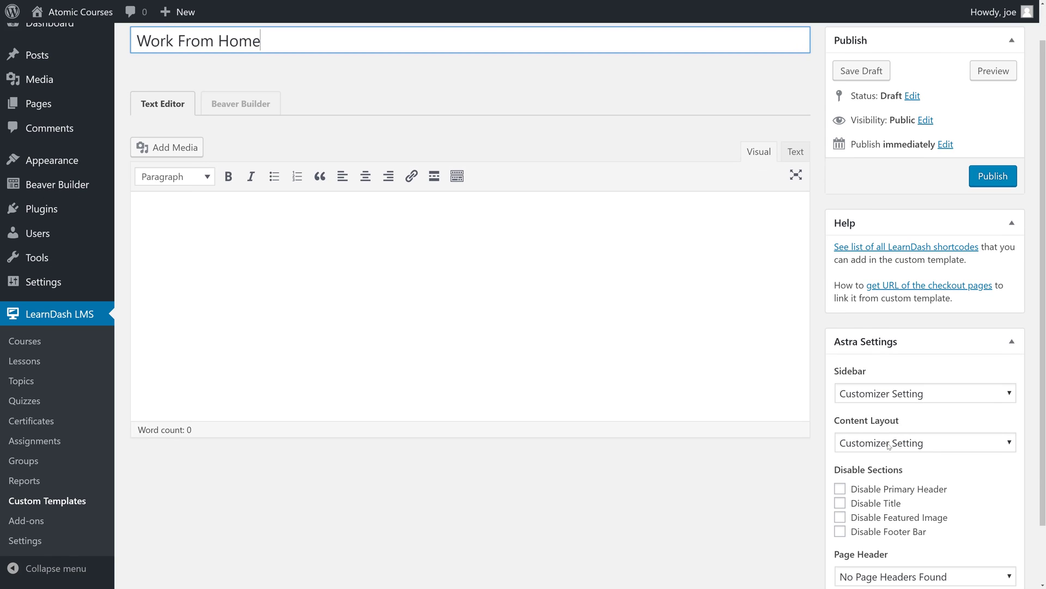
pyautogui.click(955, 395)
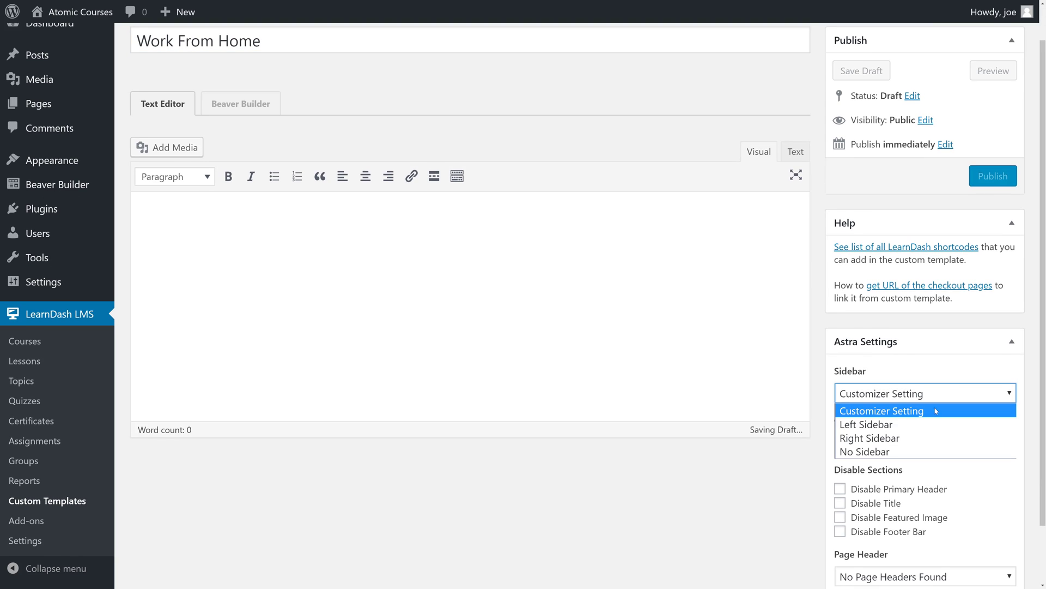
pyautogui.click(900, 452)
pyautogui.click(910, 444)
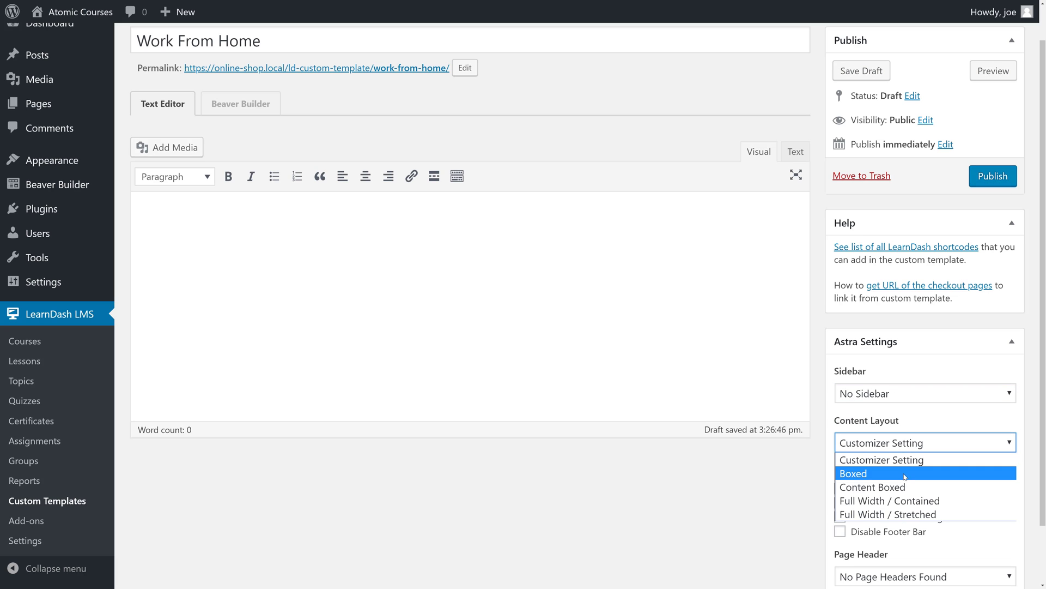
pyautogui.click(907, 515)
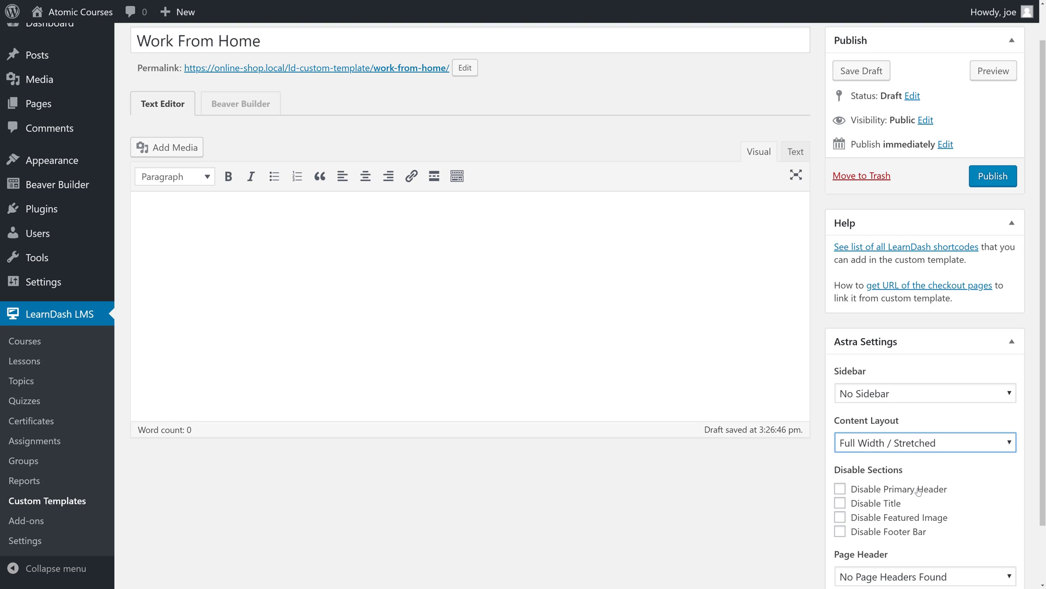
pyautogui.click(886, 508)
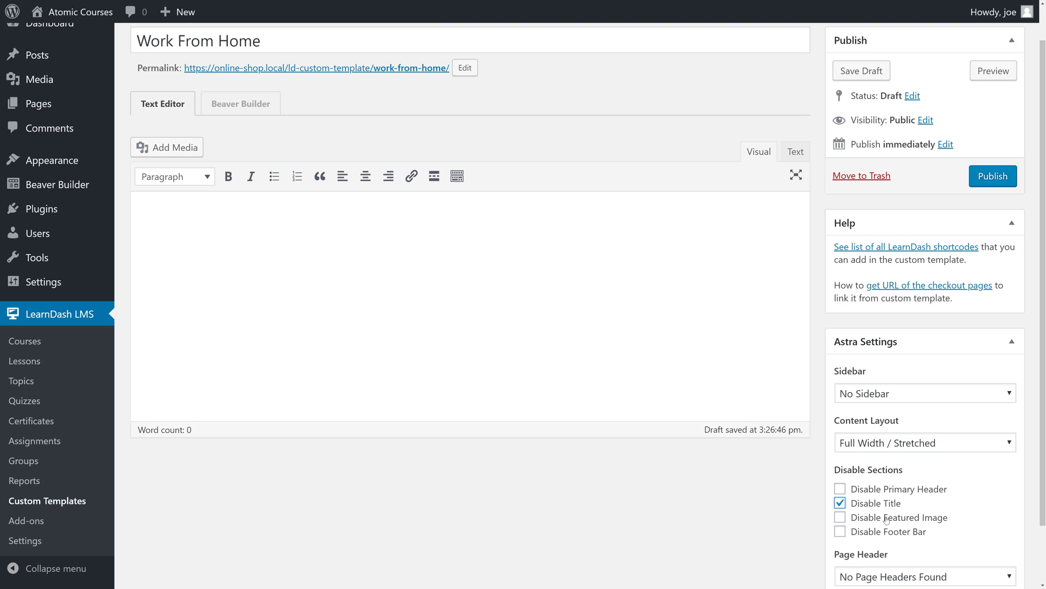
pyautogui.click(886, 519)
pyautogui.scroll(2, 943, 523)
pyautogui.click(867, 114)
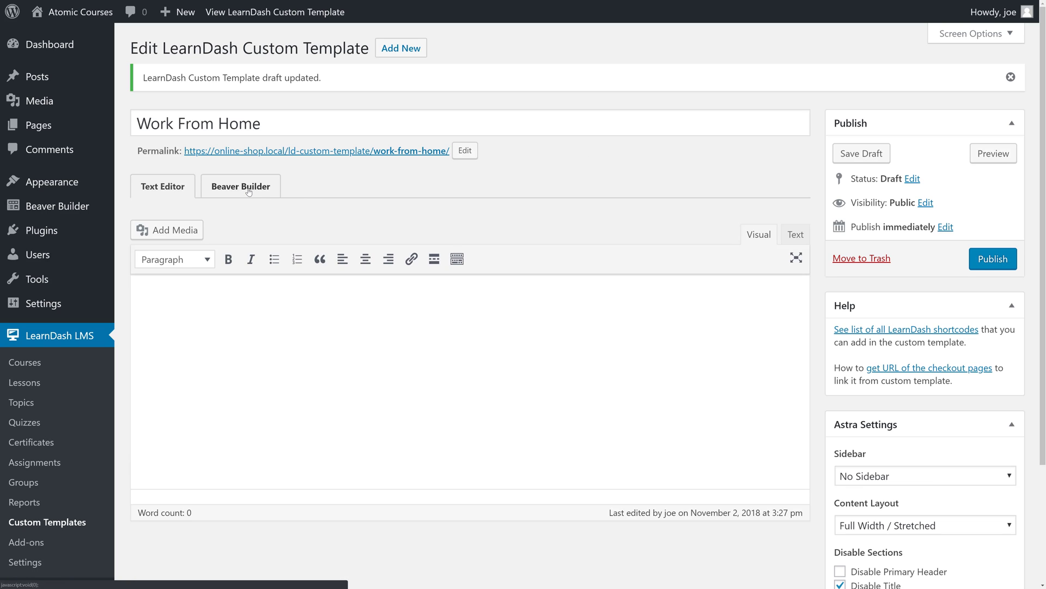
# Launch Beaver Builder for the template and review the LearnDash Course Shortcodes reference.
pyautogui.click(247, 188)
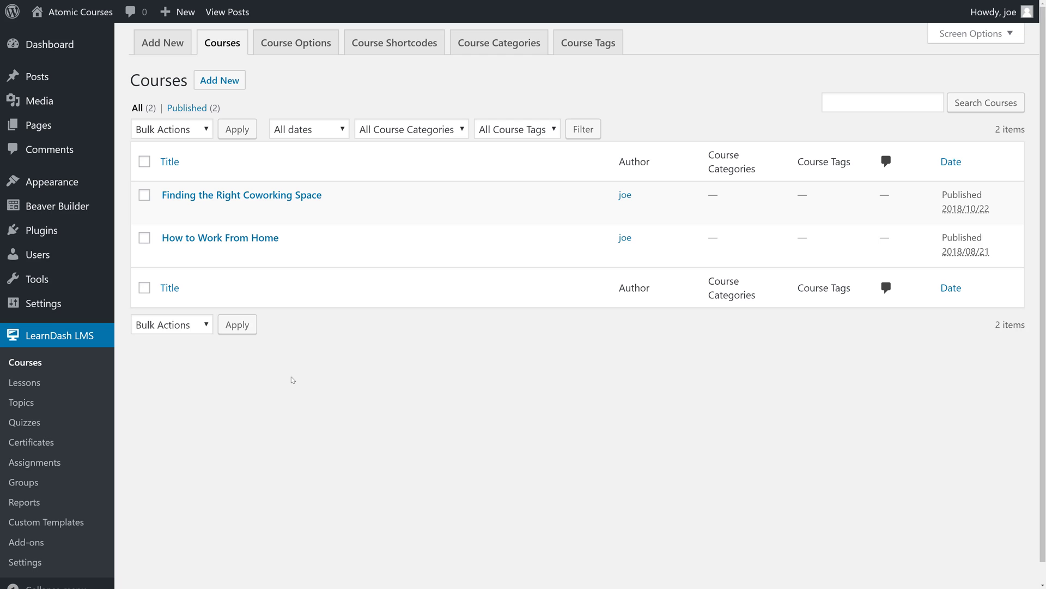
pyautogui.click(374, 53)
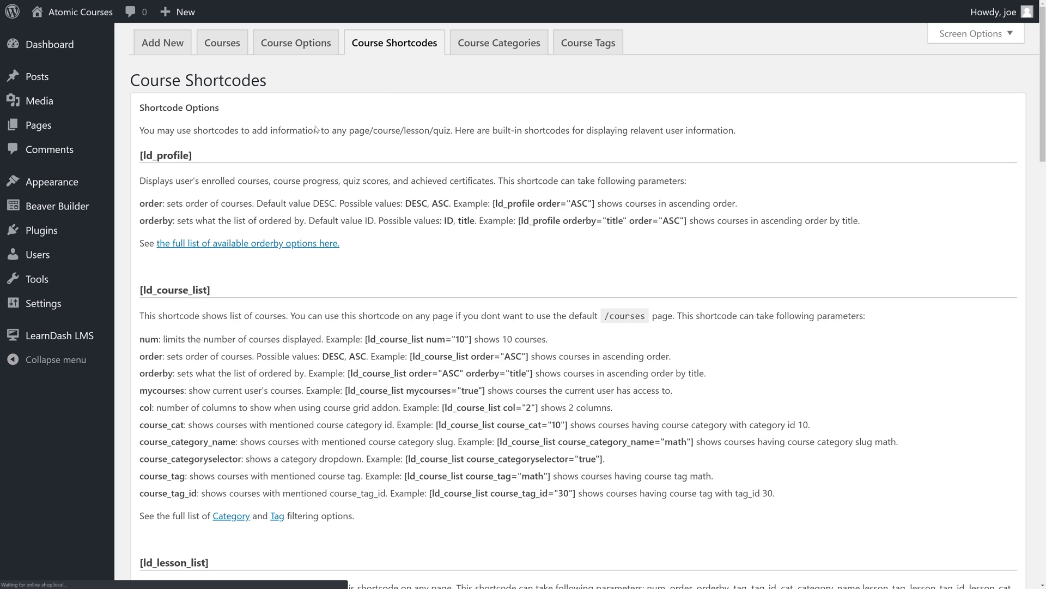
pyautogui.scroll(-5, 378, 180)
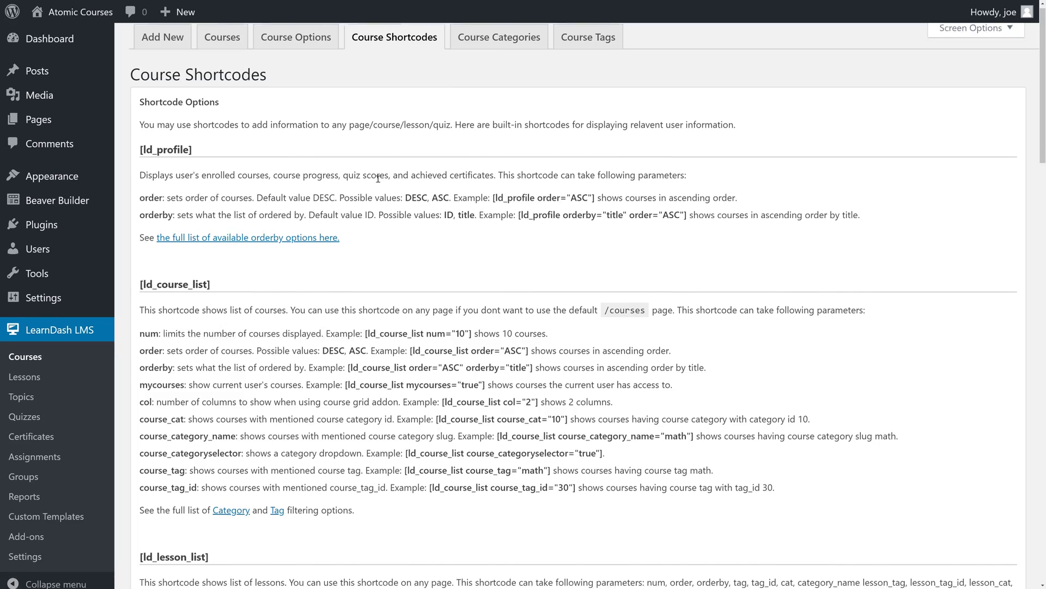
pyautogui.scroll(-5, 378, 180)
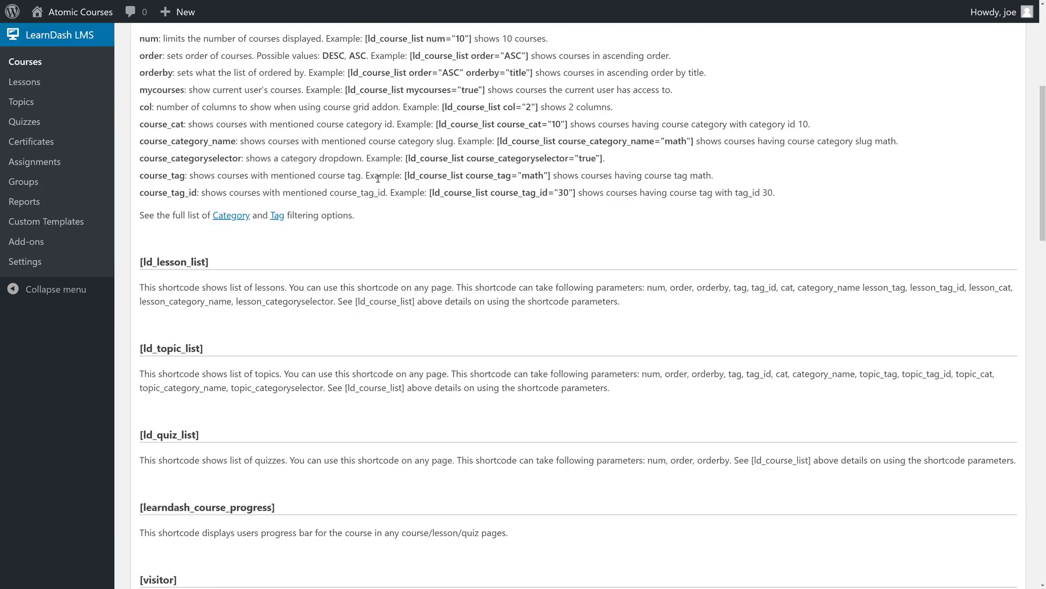
pyautogui.scroll(10, 378, 179)
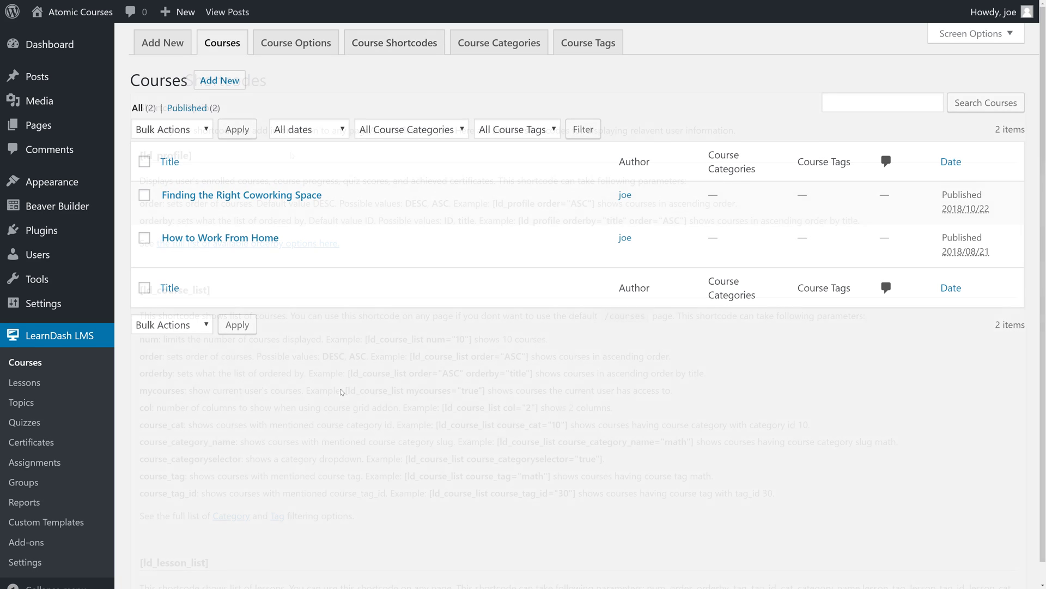
# Edit the How to Work From Home course and note its post ID 46 in the URL.
pyautogui.click(261, 242)
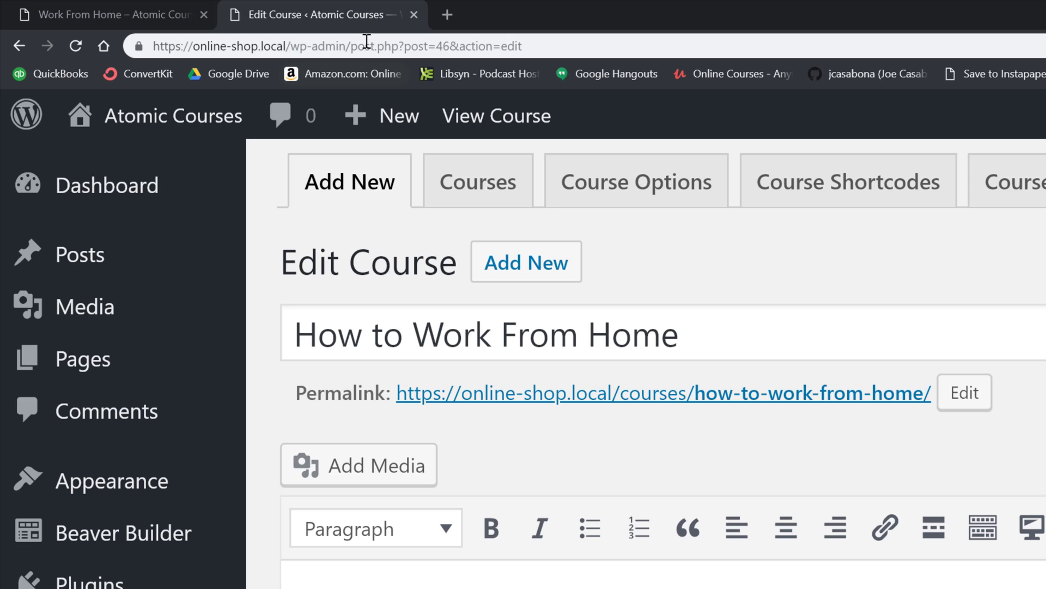
pyautogui.moveTo(359, 47); pyautogui.dragTo(450, 46)
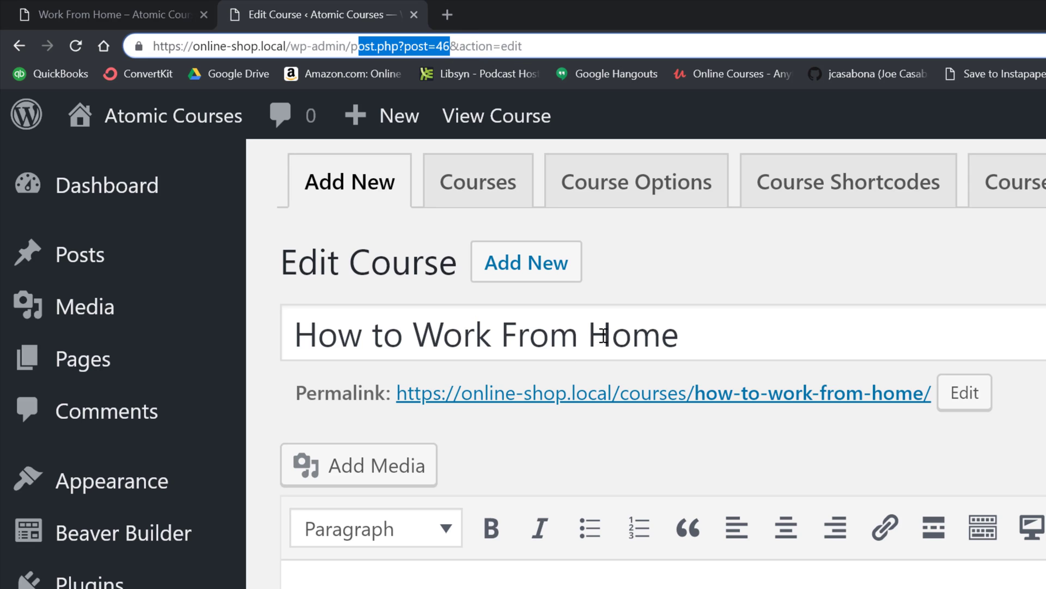
pyautogui.click(658, 297)
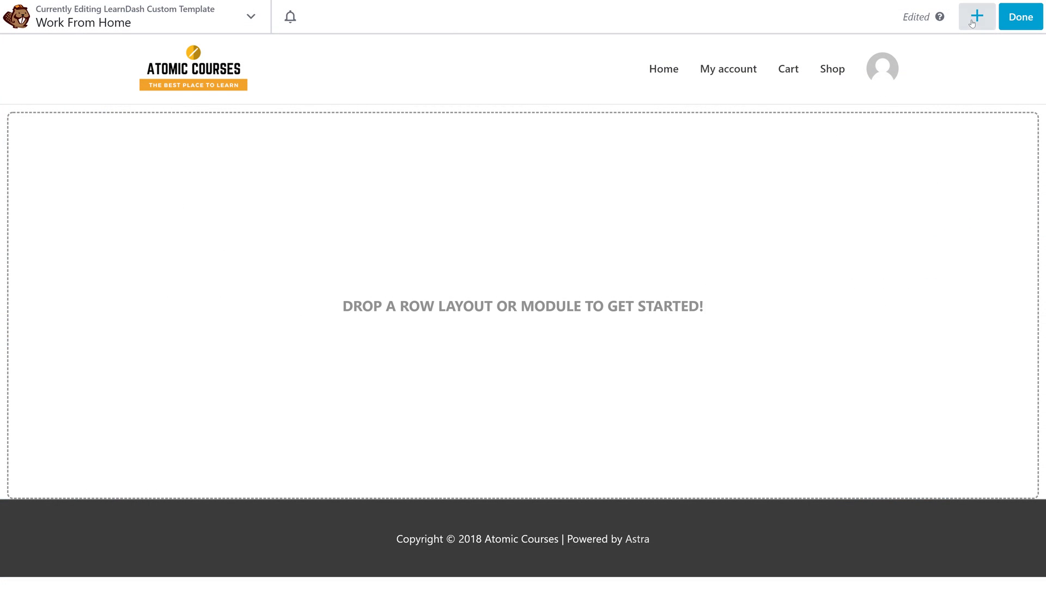
# Place a Heading module reading 'Learn How to Work From Home' on the empty template.
pyautogui.click(973, 24)
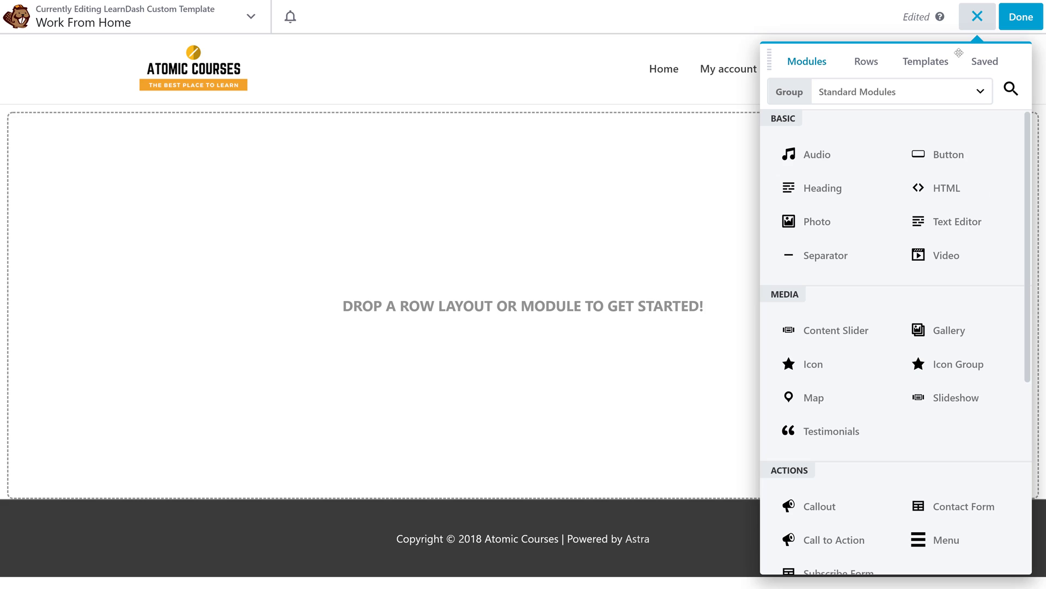
pyautogui.moveTo(852, 185); pyautogui.dragTo(604, 165)
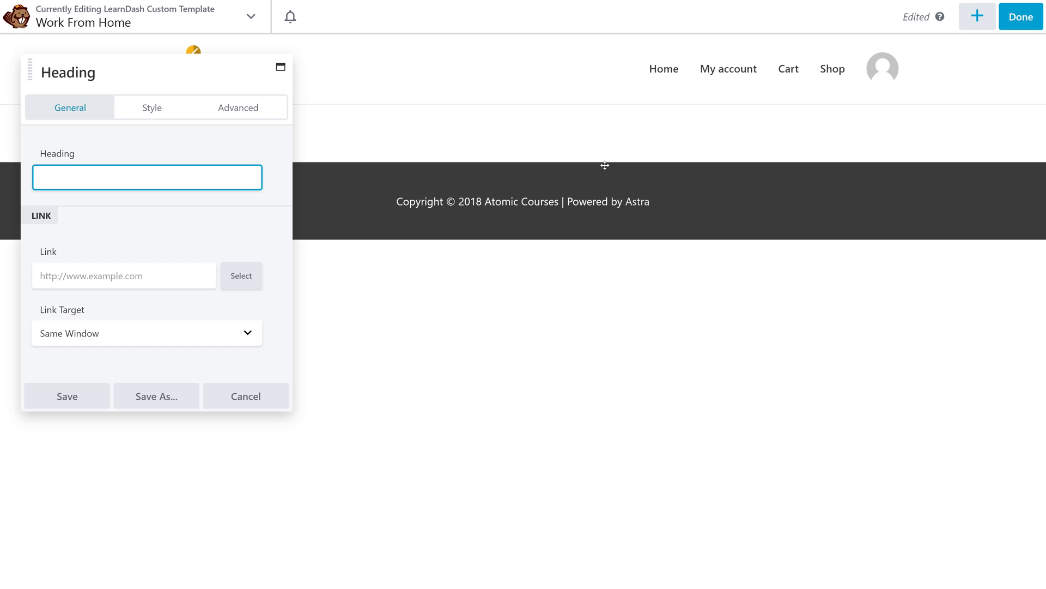
pyautogui.write('How to ')
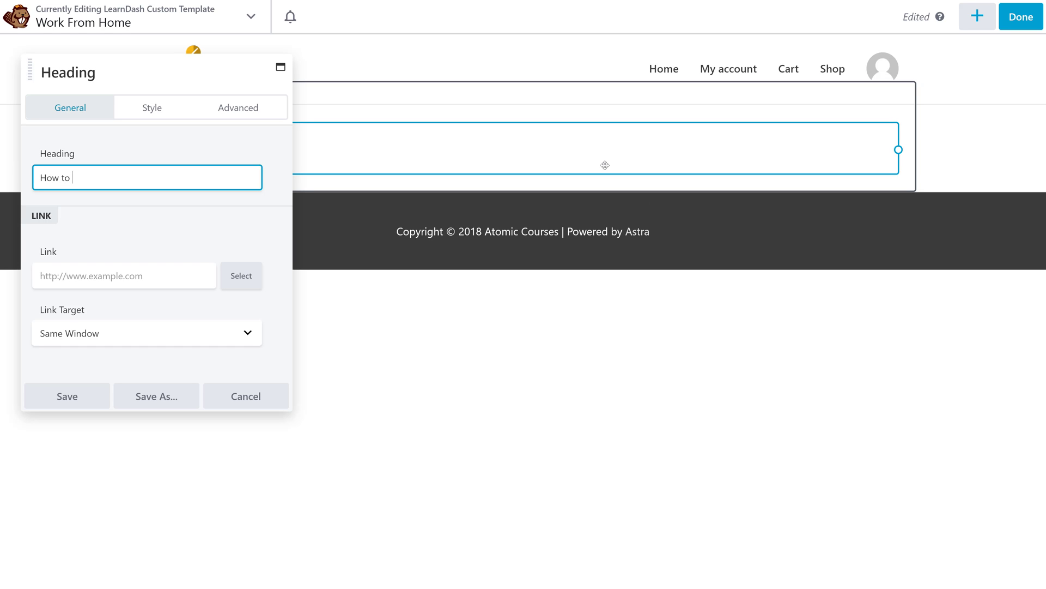
pyautogui.write('Work fro')
pyautogui.press('BackSpace')
pyautogui.press('BackSpace')
pyautogui.press('BackSpace')
pyautogui.press('BackSpace')
pyautogui.write('For')
pyautogui.press('BackSpace')
pyautogui.press('BackSpace')
pyautogui.write('rom Home')
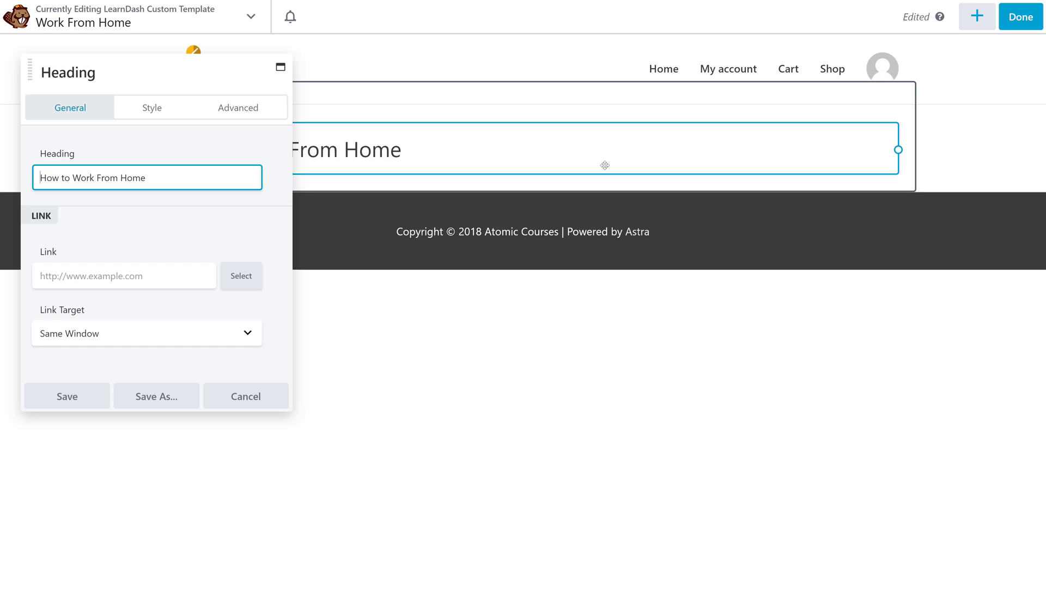
pyautogui.press('Home')
pyautogui.write('Learn')
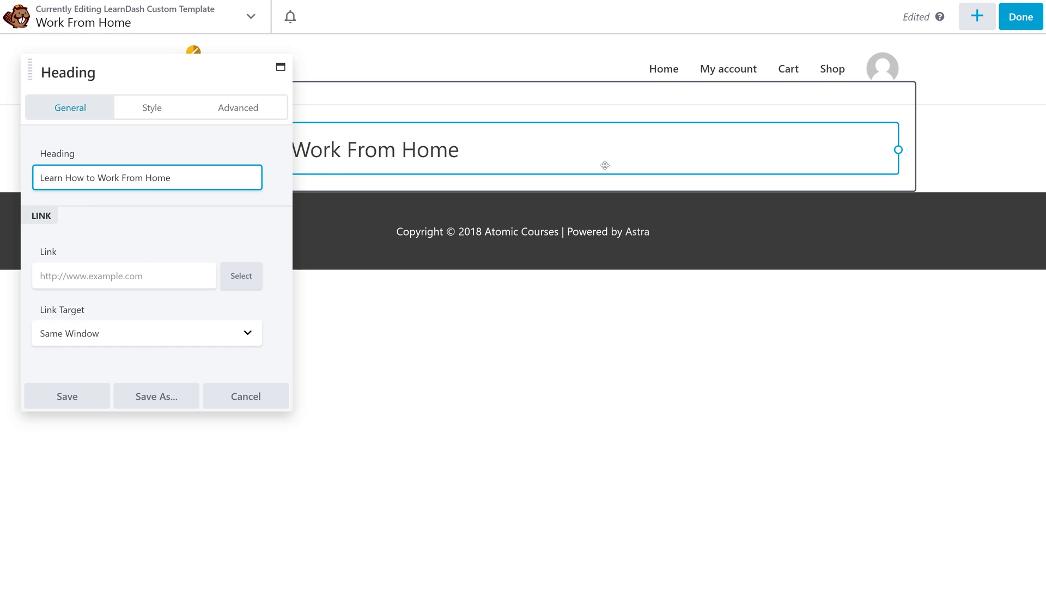
# Center the heading, make it an h1, and save it.
pyautogui.click(154, 109)
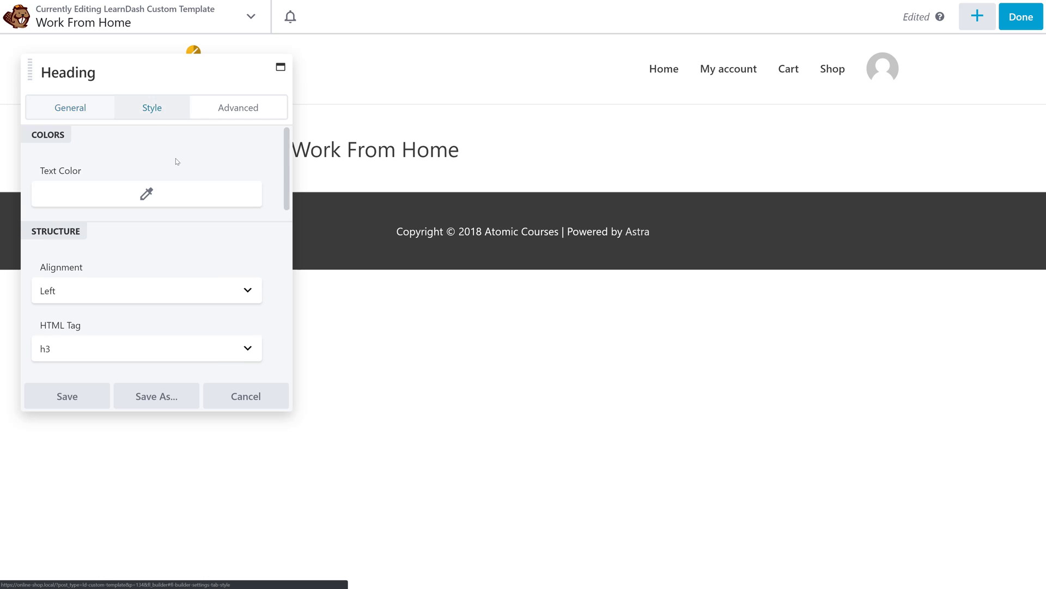
pyautogui.click(137, 300)
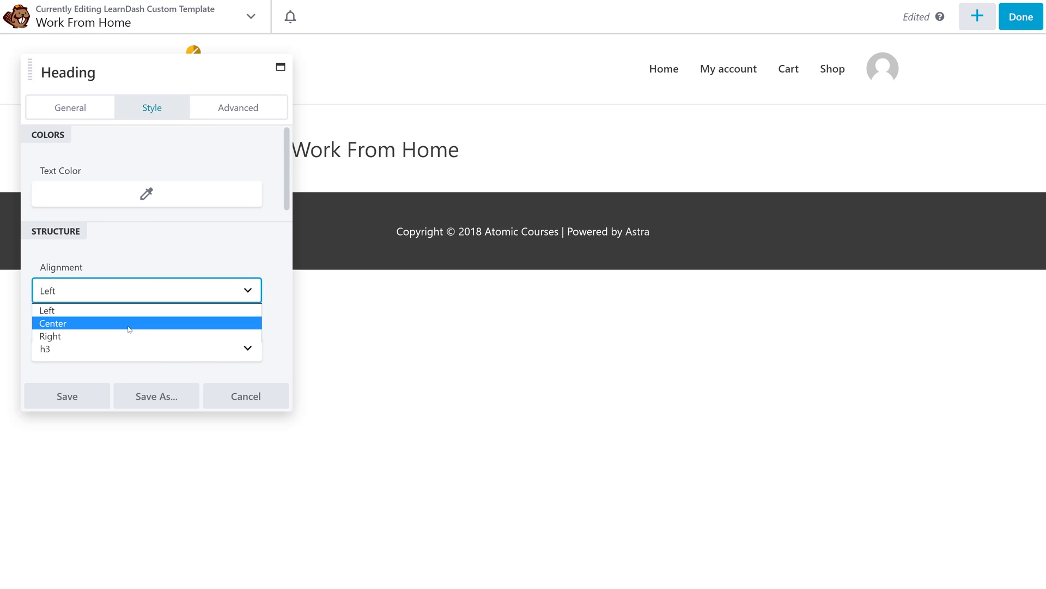
pyautogui.click(124, 323)
pyautogui.click(124, 348)
pyautogui.click(124, 368)
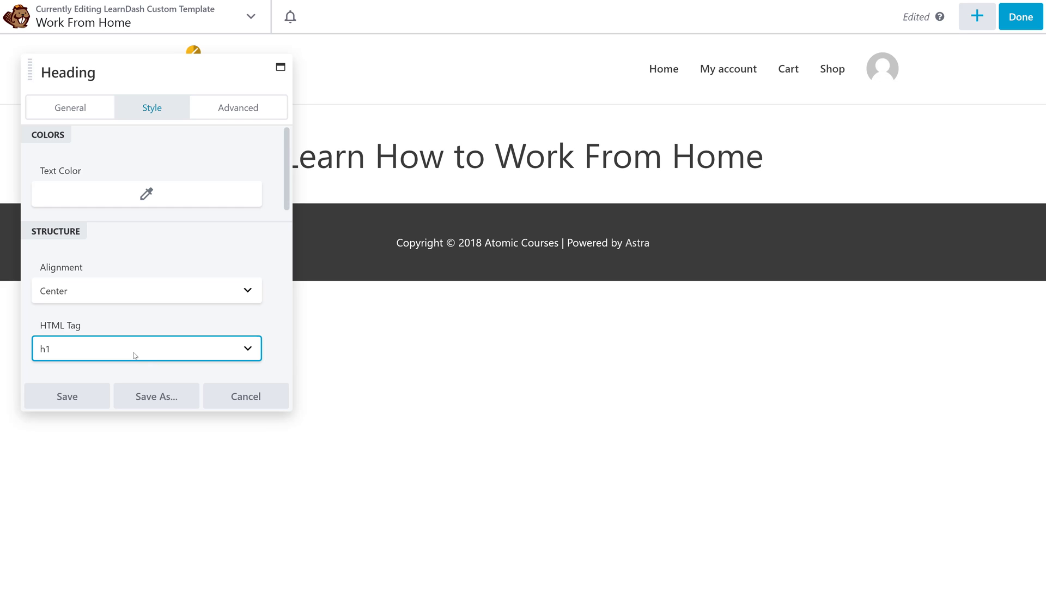
pyautogui.click(99, 397)
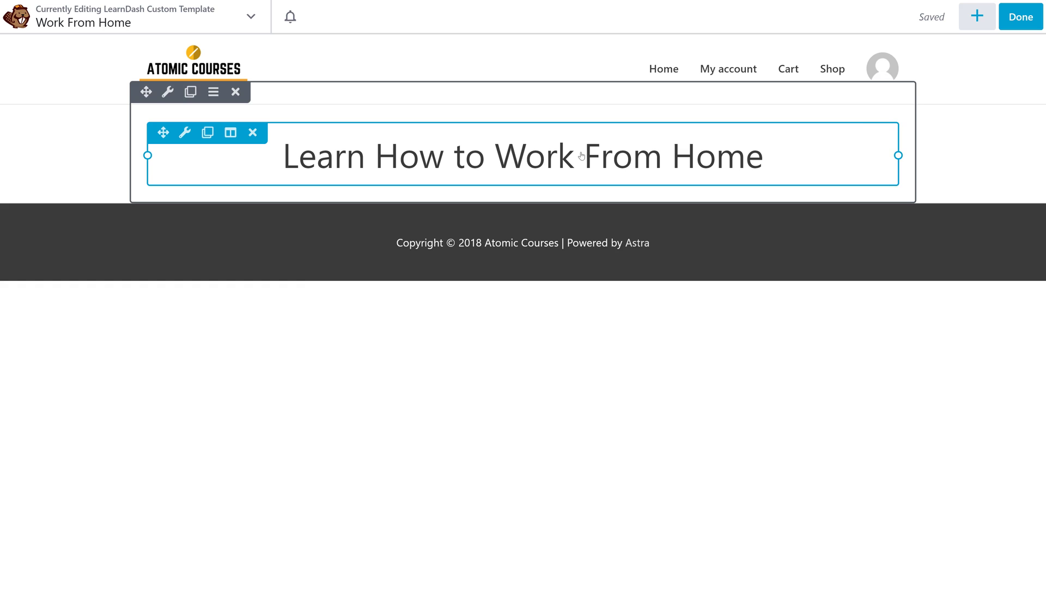
# Add a Photo module under the heading with the desk-and-monitor image at Large 1024 x 686.
pyautogui.click(968, 23)
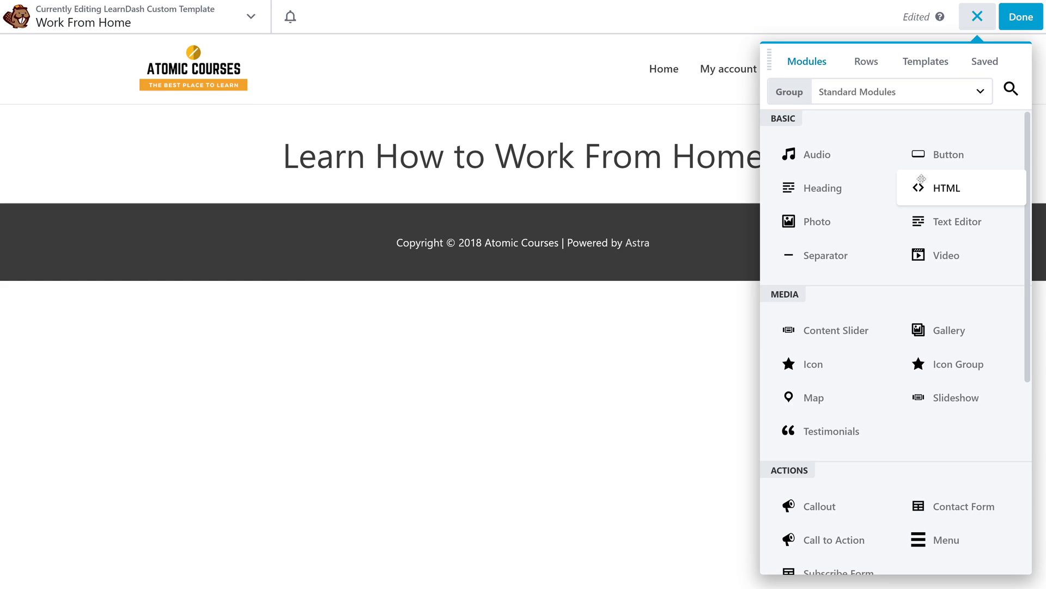
pyautogui.moveTo(824, 226); pyautogui.dragTo(572, 267)
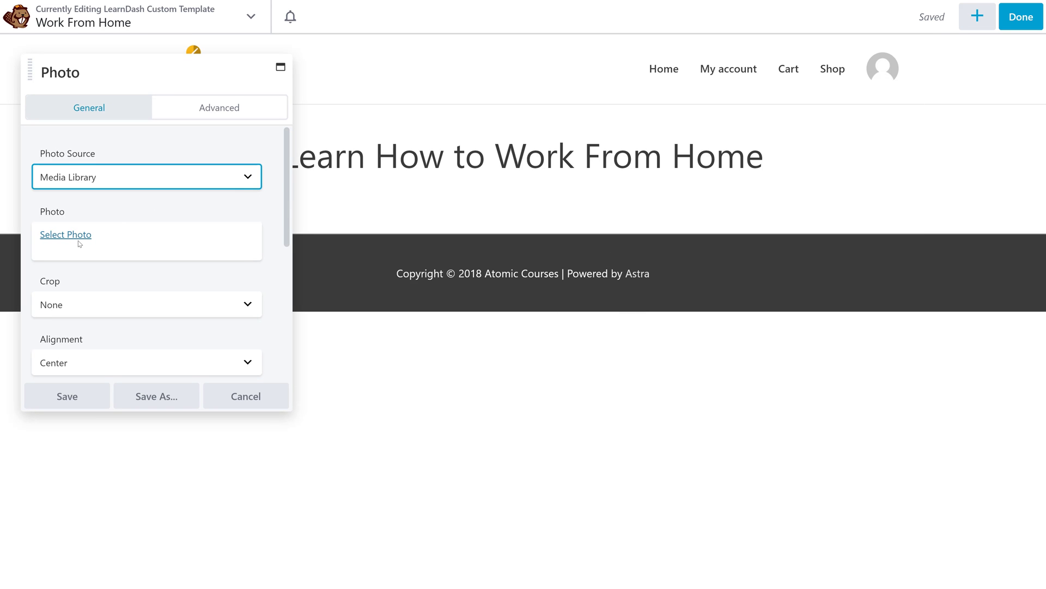
pyautogui.click(82, 236)
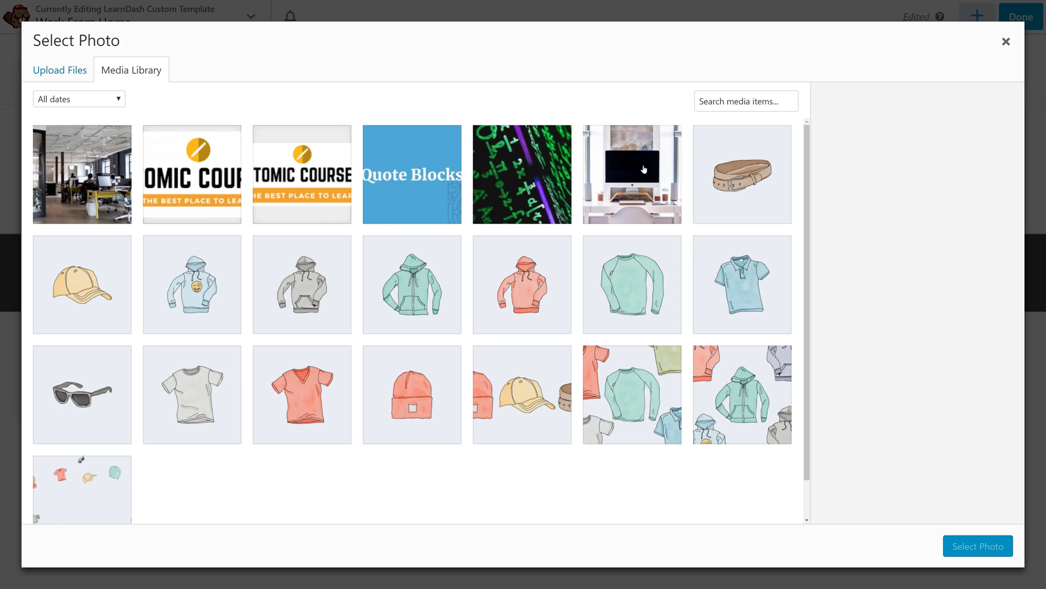
pyautogui.click(644, 169)
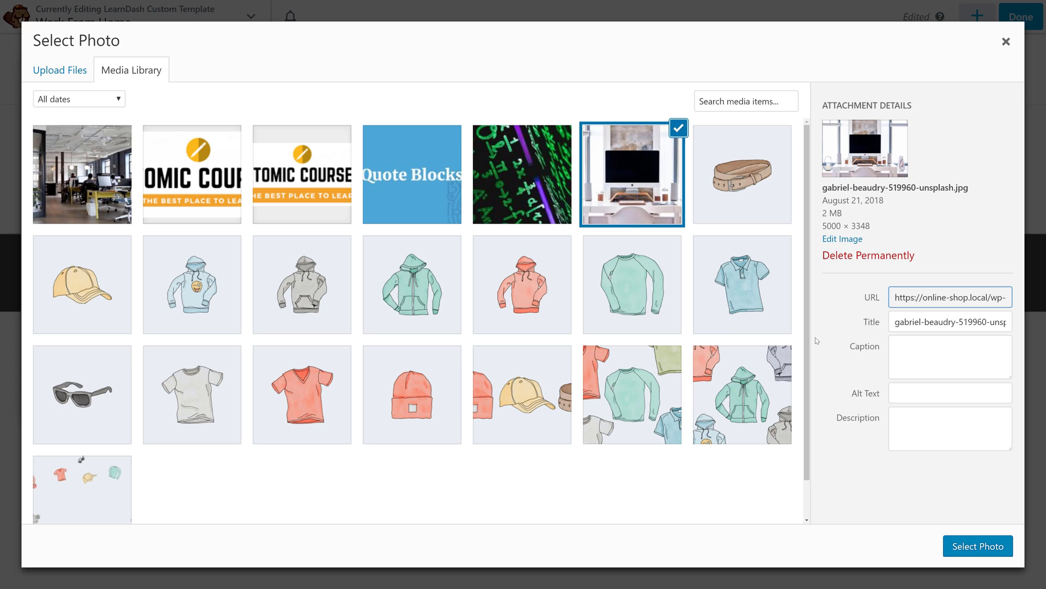
pyautogui.click(975, 546)
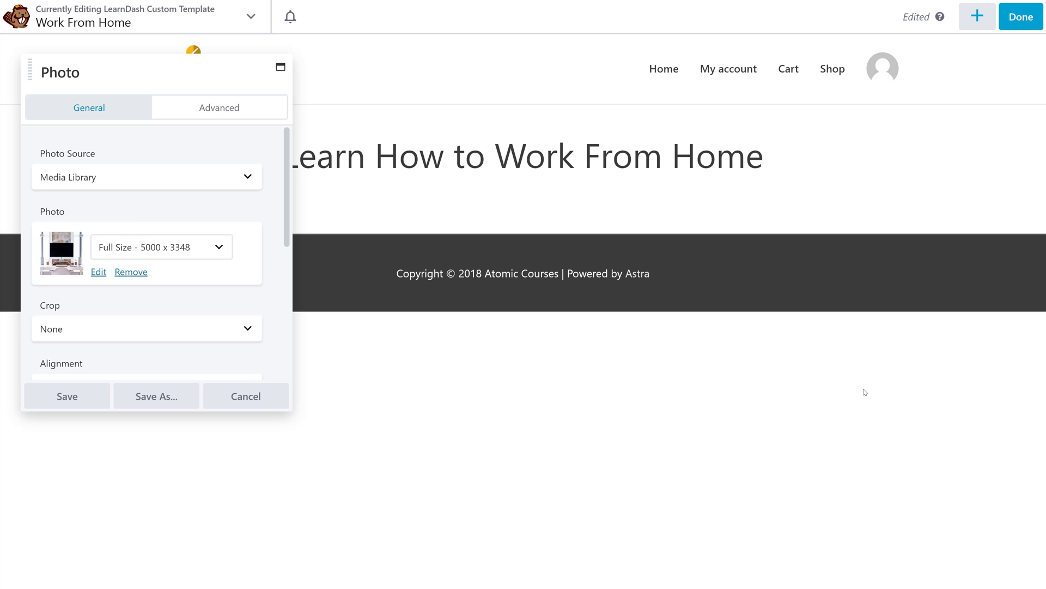
pyautogui.click(202, 251)
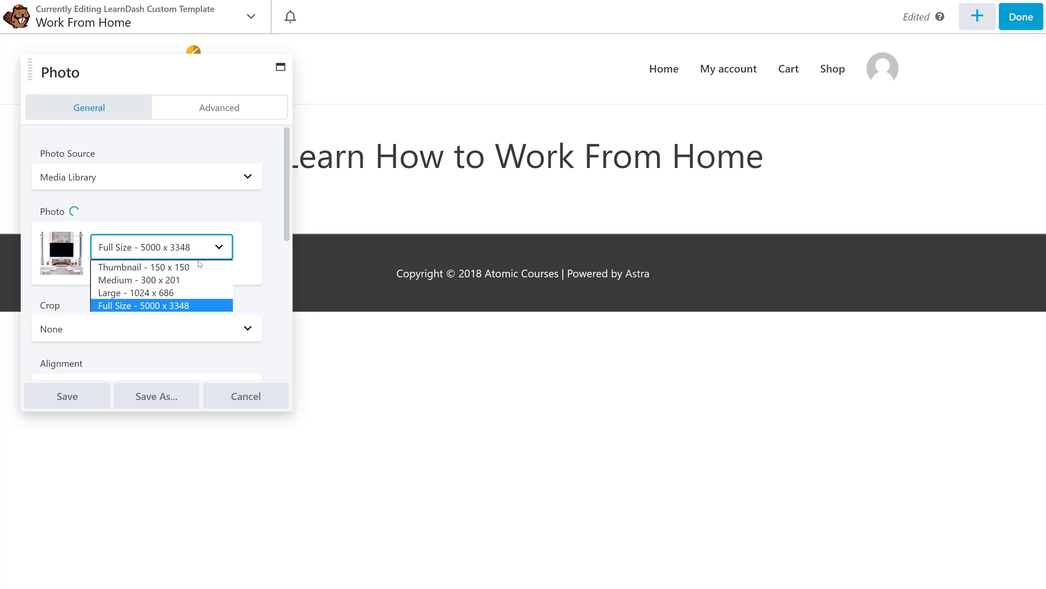
pyautogui.click(194, 290)
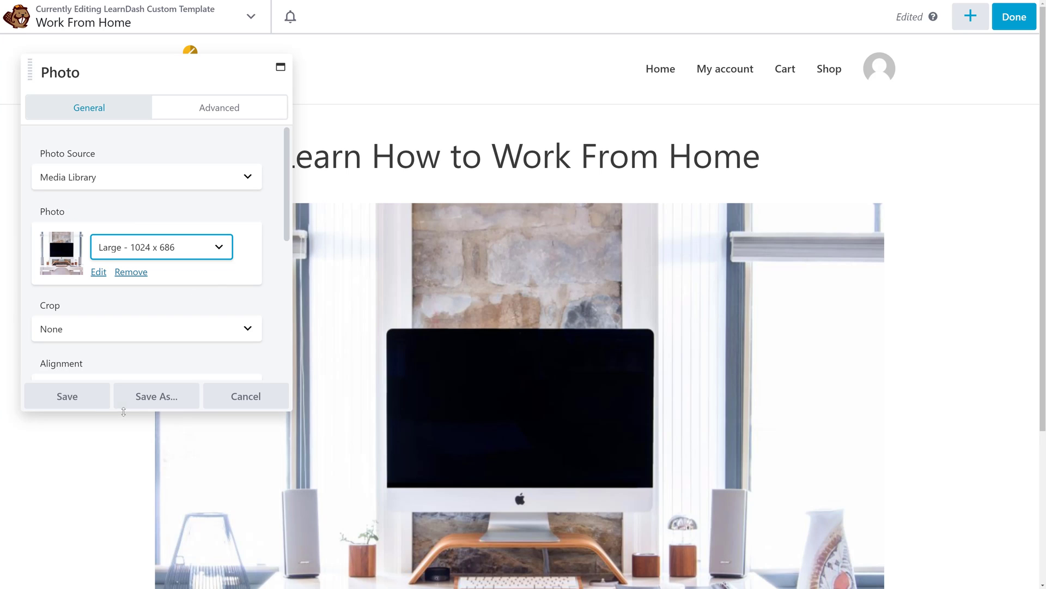
# Save the photo module and set the row width to Full Width.
pyautogui.click(81, 398)
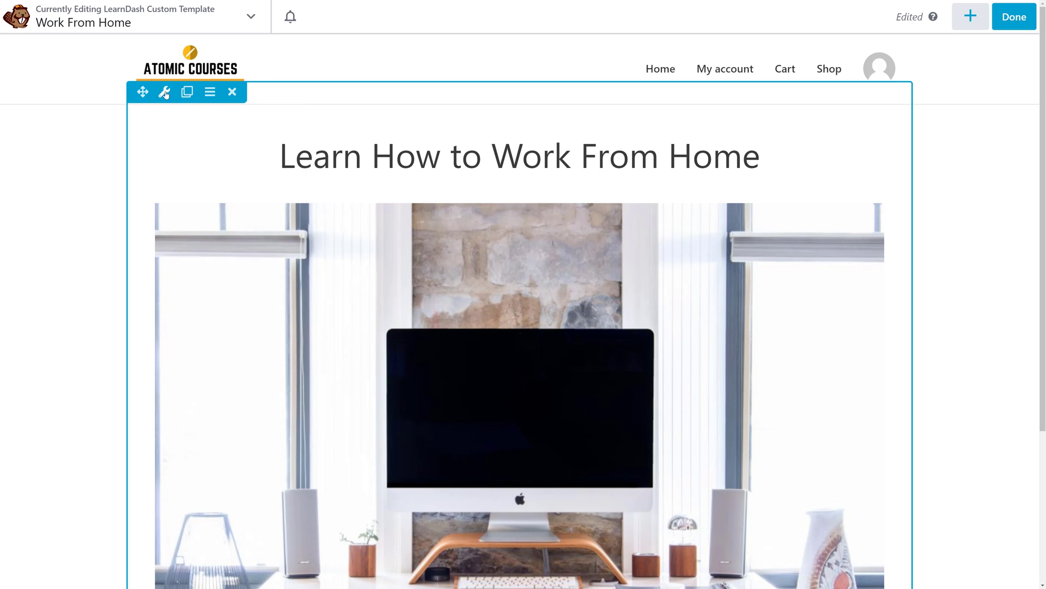
pyautogui.click(164, 91)
pyautogui.click(117, 182)
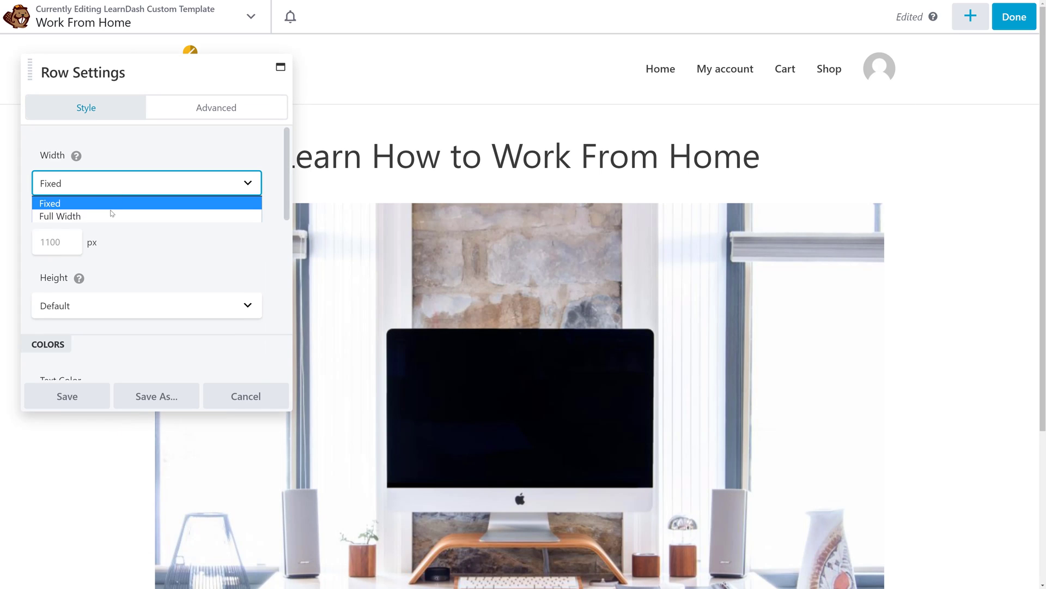
pyautogui.click(113, 214)
pyautogui.moveTo(113, 218)
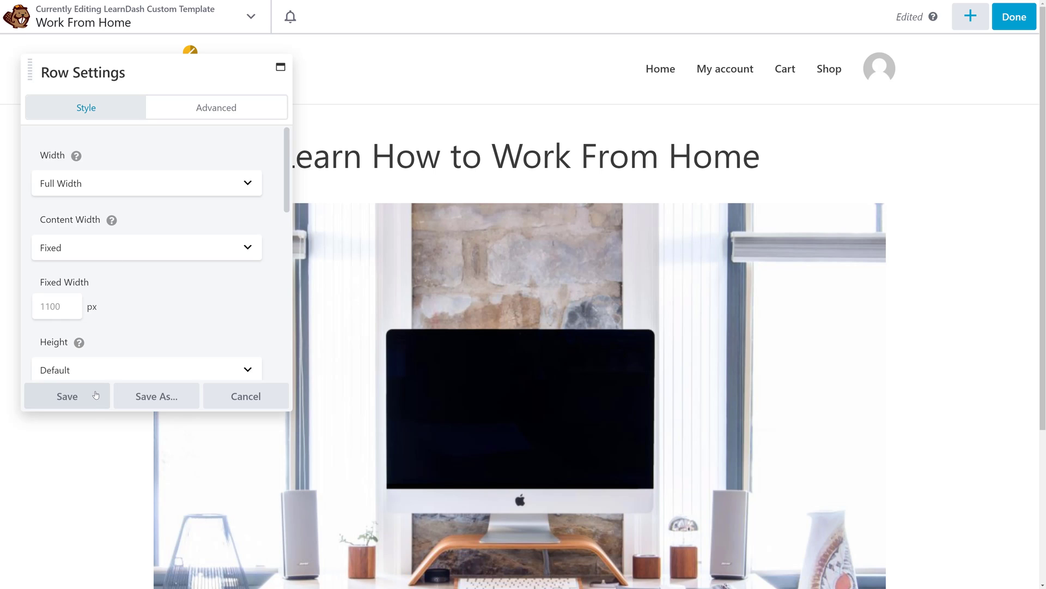
# Give the row a solid colour background of #333333.
pyautogui.scroll(-6, 120, 309)
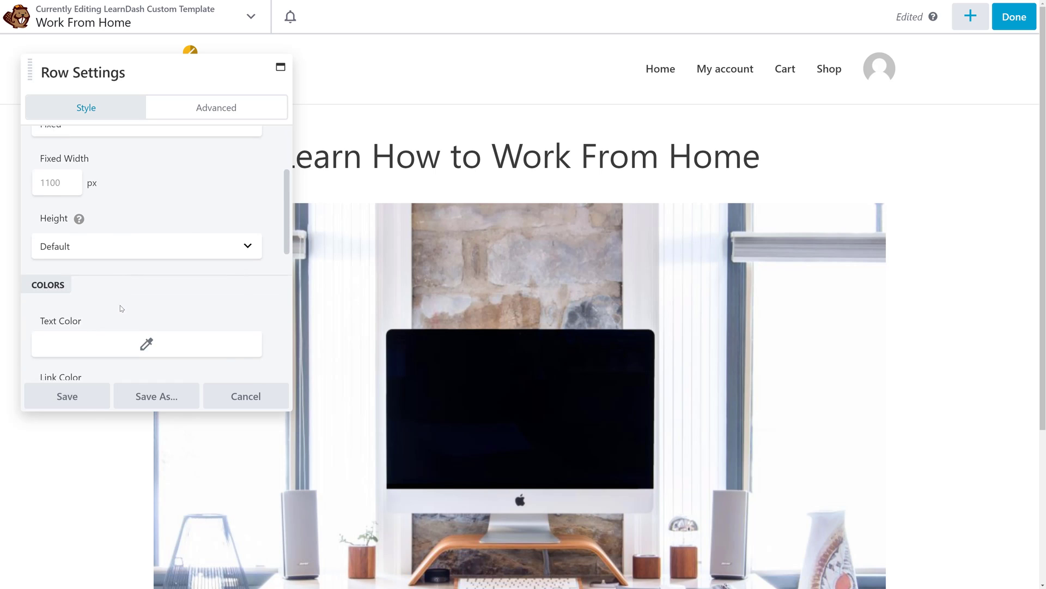
pyautogui.scroll(-2, 120, 310)
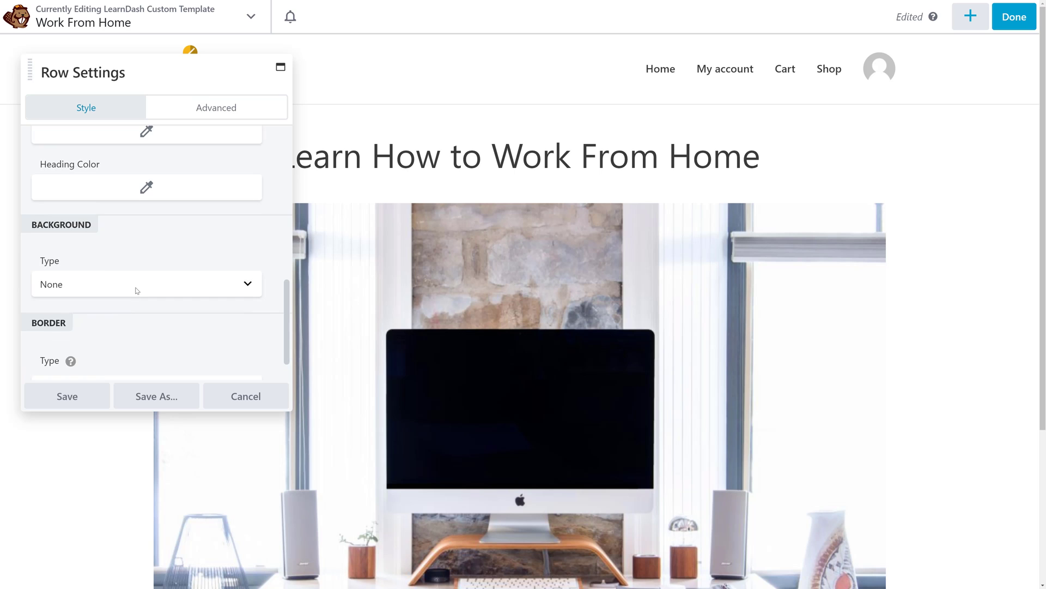
pyautogui.click(135, 289)
pyautogui.click(123, 320)
pyautogui.scroll(-2, 129, 320)
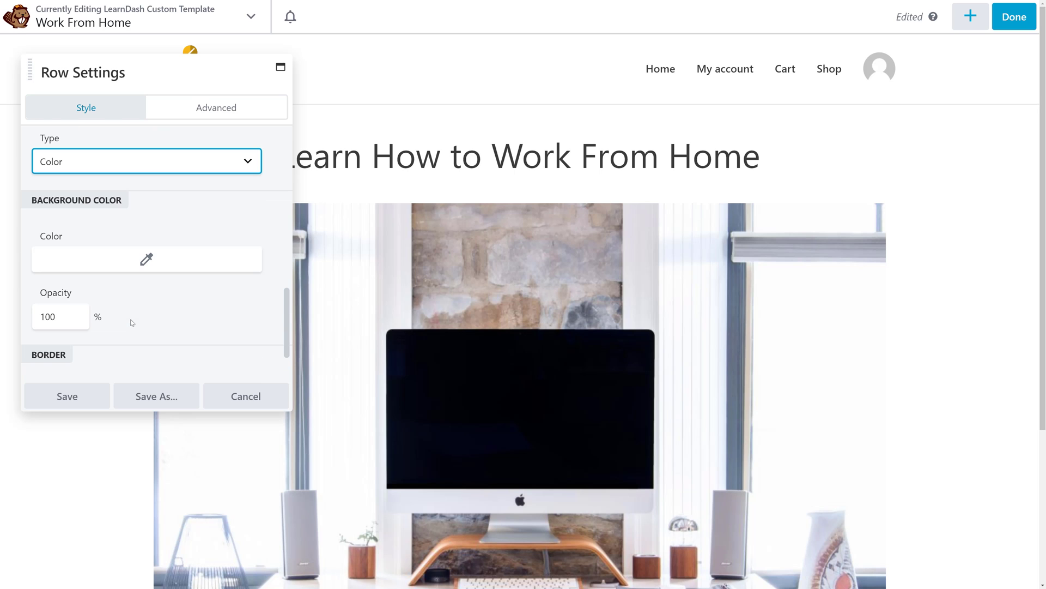
pyautogui.click(146, 267)
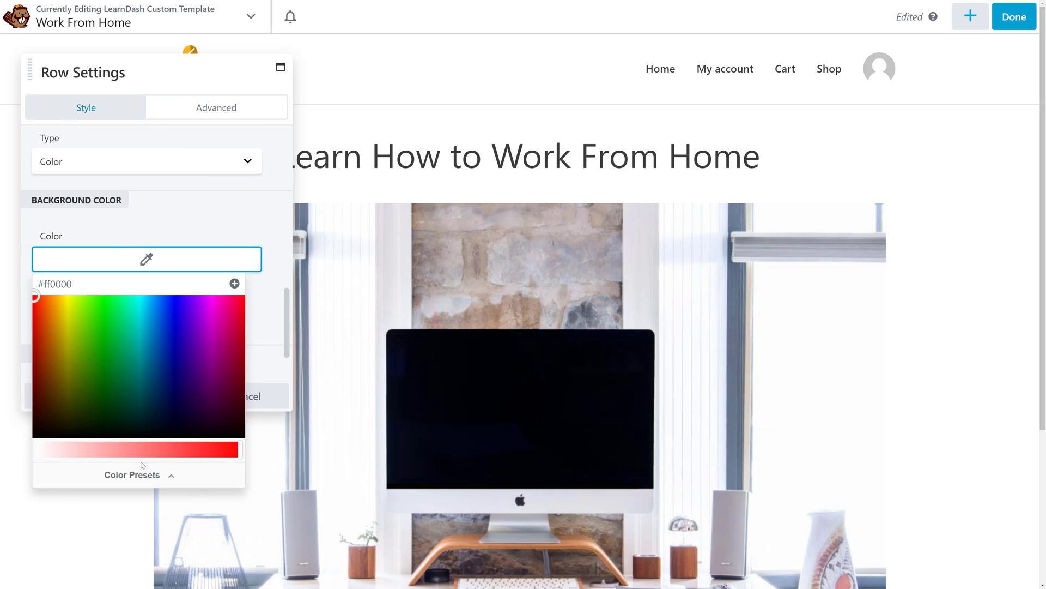
pyautogui.click(141, 472)
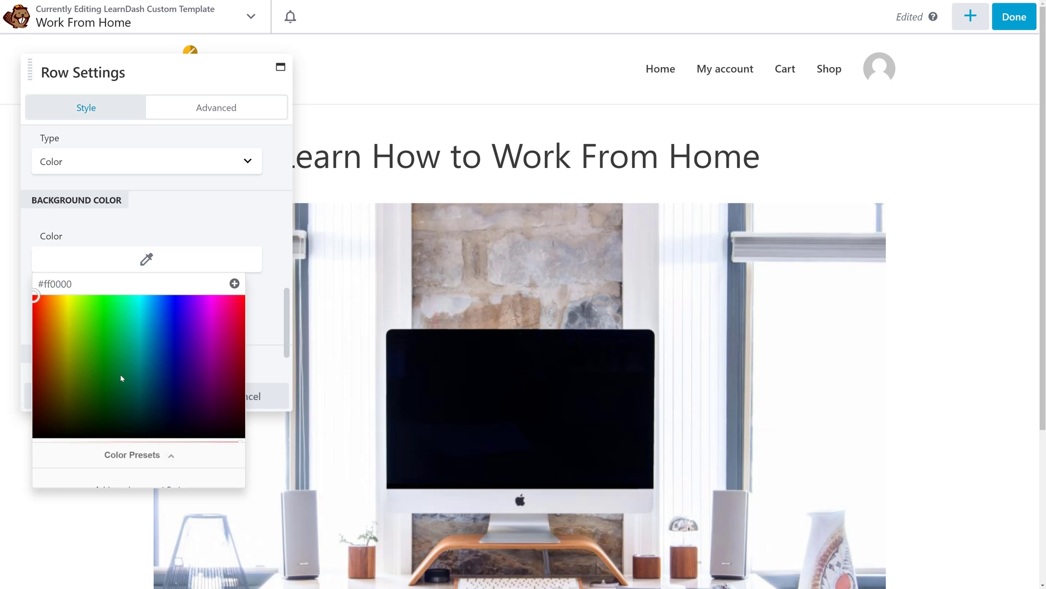
pyautogui.tripleClick(121, 283)
pyautogui.write('#33333')
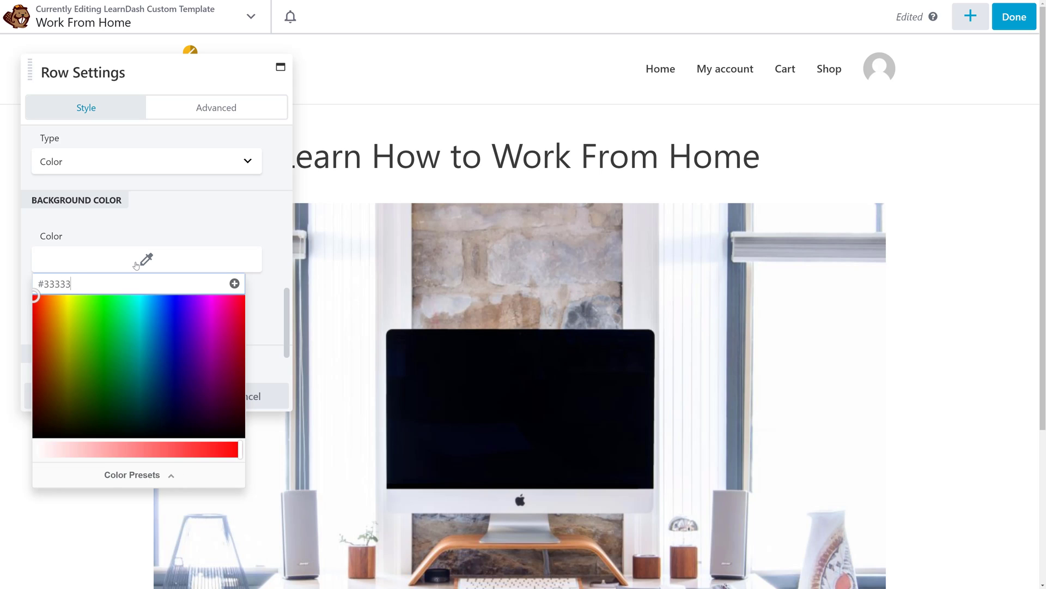
pyautogui.write('3')
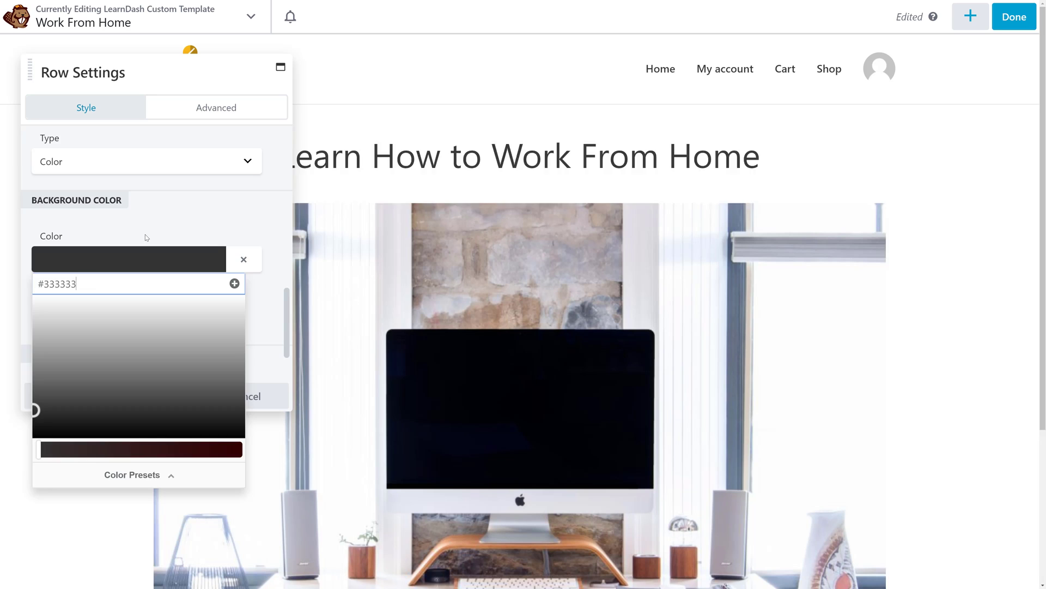
pyautogui.click(146, 237)
# Set the row text colour to white #ffffff and apply the row settings.
pyautogui.scroll(-5, 123, 283)
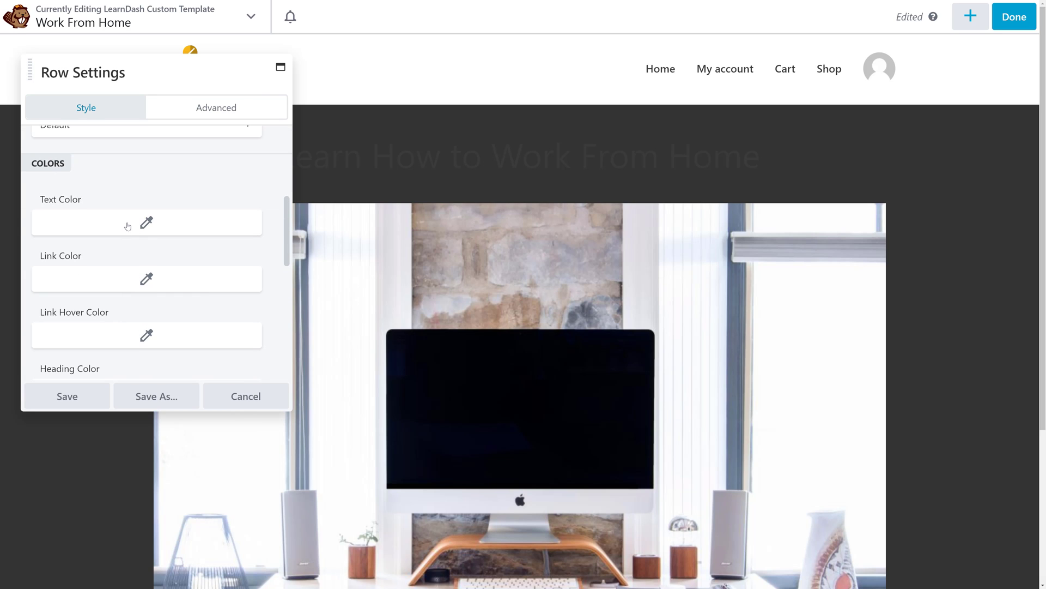
pyautogui.click(129, 226)
pyautogui.click(127, 432)
pyautogui.click(166, 240)
pyautogui.write('#ffffff')
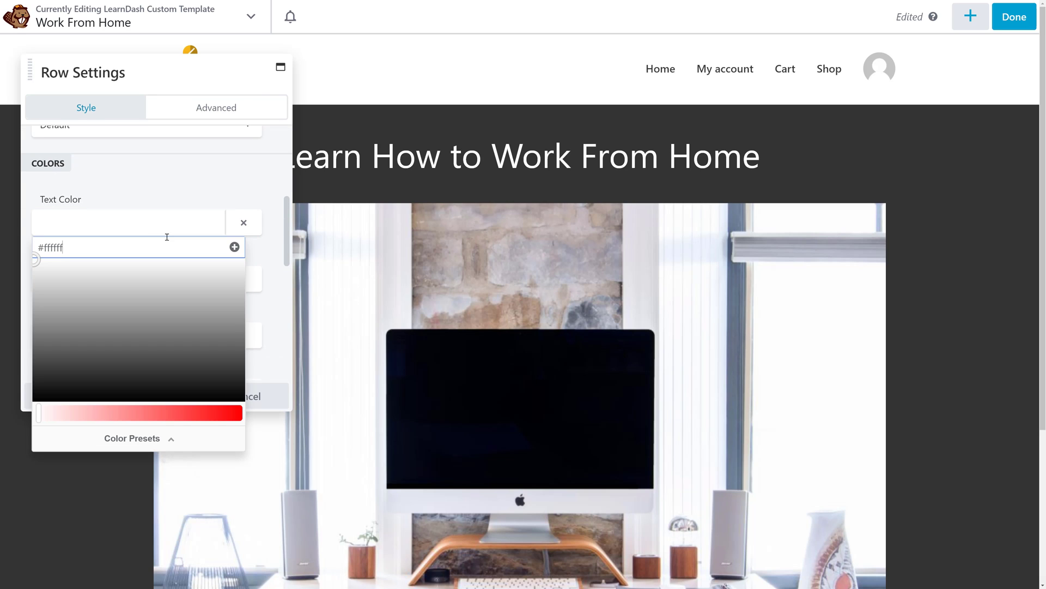
pyautogui.press('Return')
pyautogui.scroll(-2, 485, 309)
# Set the desk photo's crop to Panorama and save the photo settings.
pyautogui.click(485, 308)
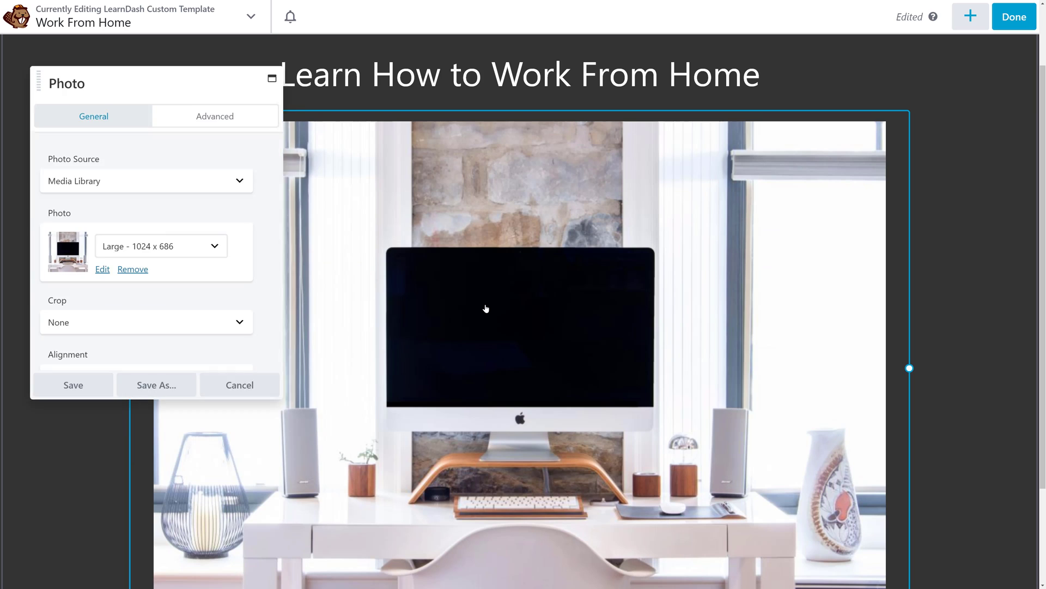
pyautogui.click(94, 332)
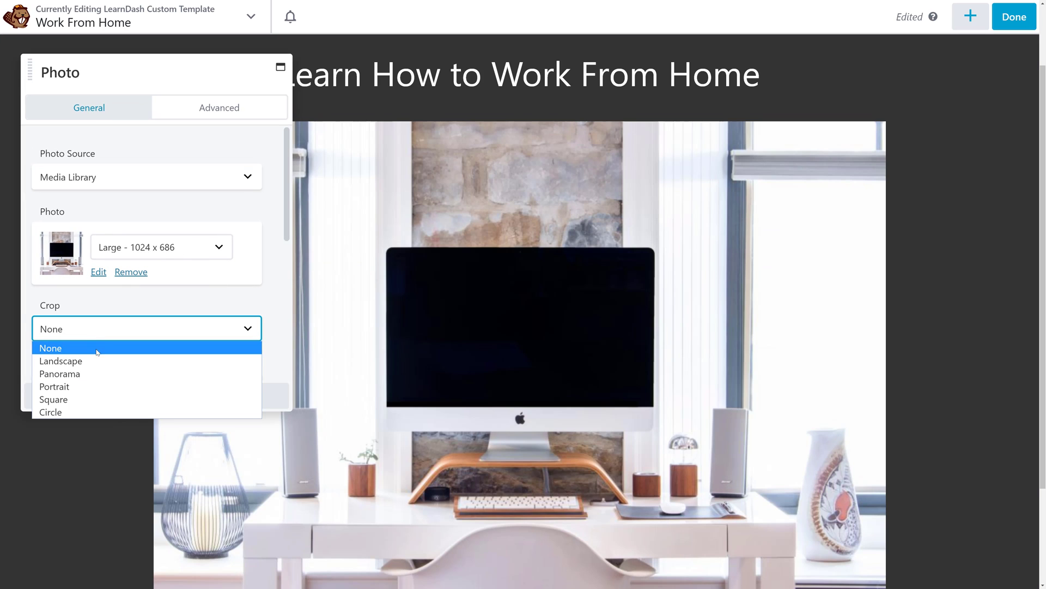
pyautogui.click(97, 358)
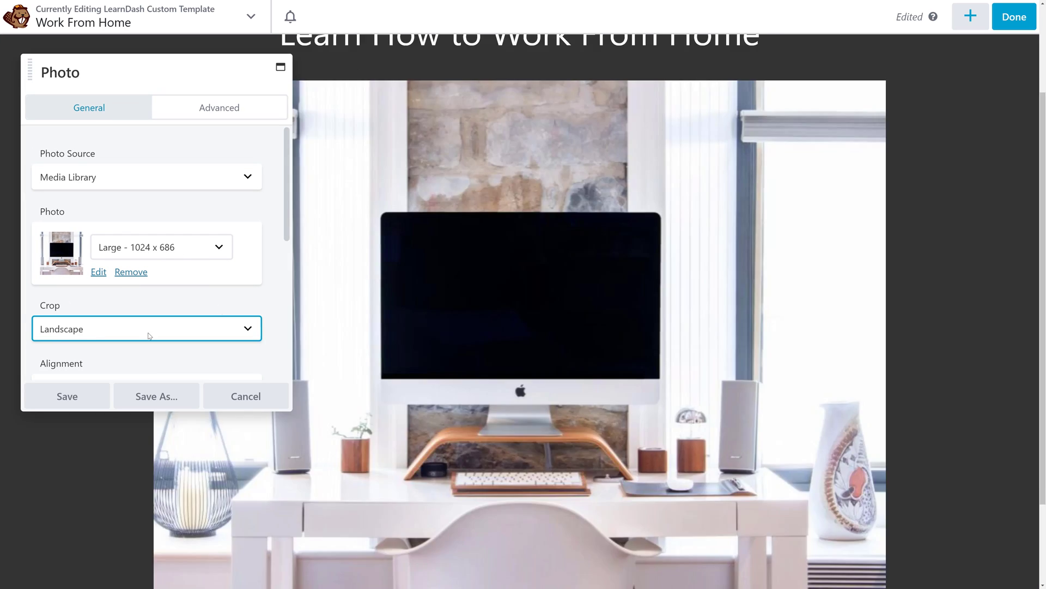
pyautogui.click(145, 333)
pyautogui.click(139, 373)
pyautogui.click(97, 405)
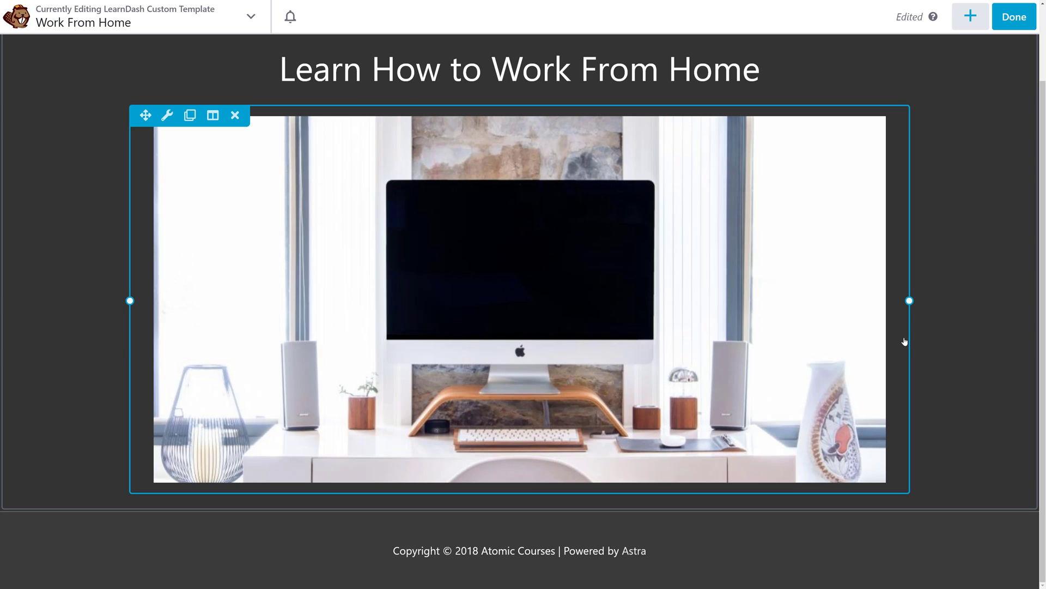
pyautogui.click(970, 16)
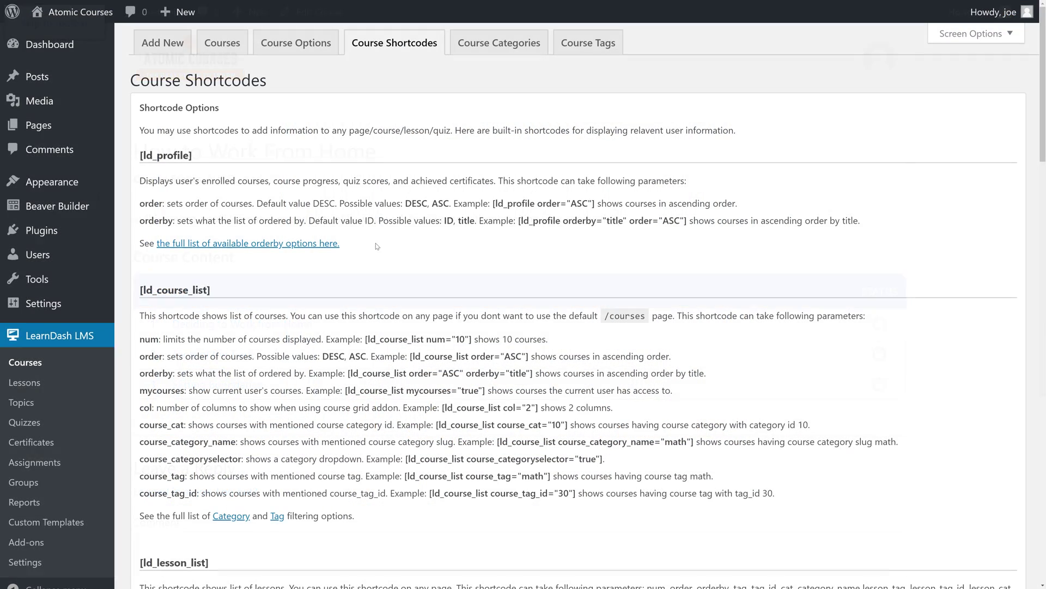
# Select and copy the [learndash_payment_buttons course_id="123"] example from the shortcodes reference.
pyautogui.scroll(-10, 372, 283)
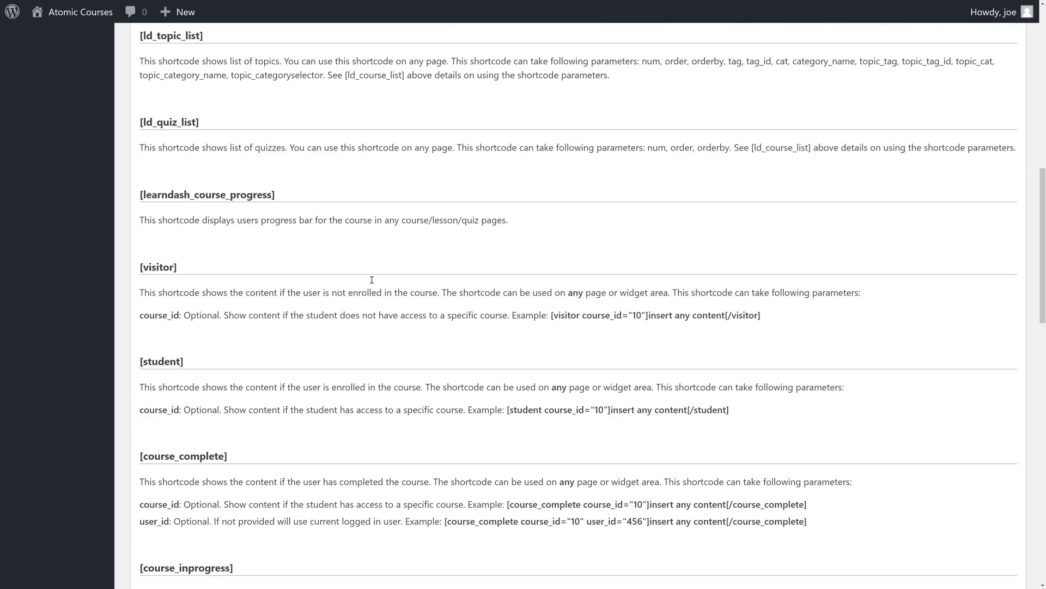
pyautogui.scroll(-7, 373, 283)
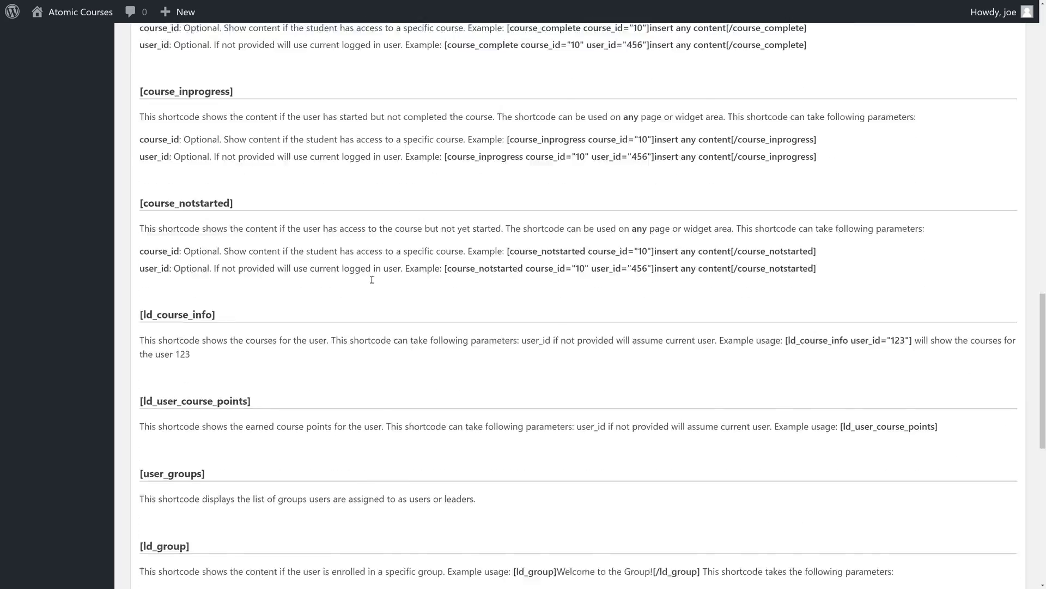
pyautogui.scroll(-5, 372, 283)
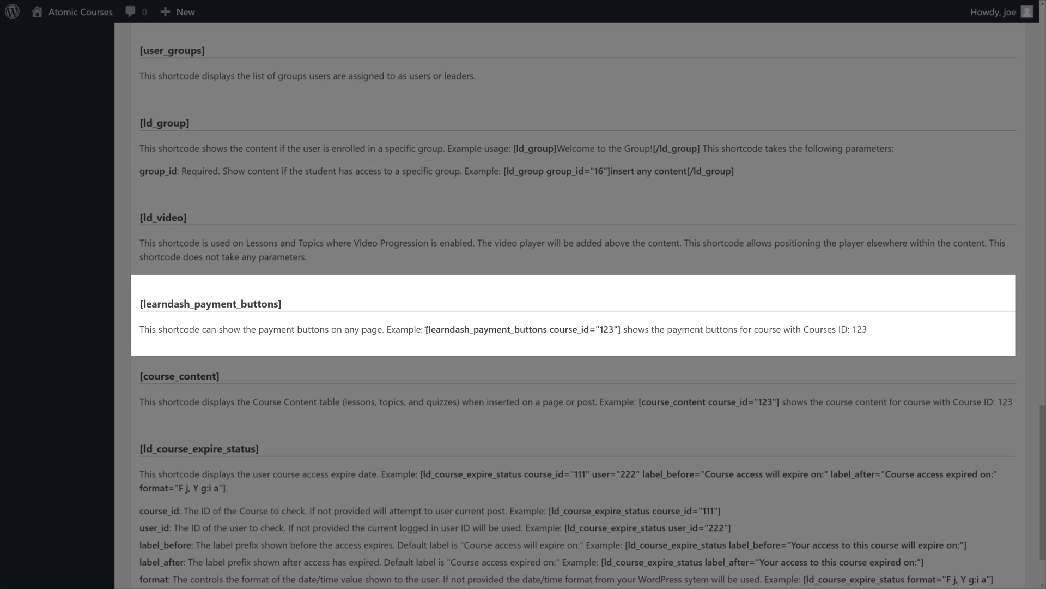
pyautogui.moveTo(461, 330); pyautogui.dragTo(622, 331)
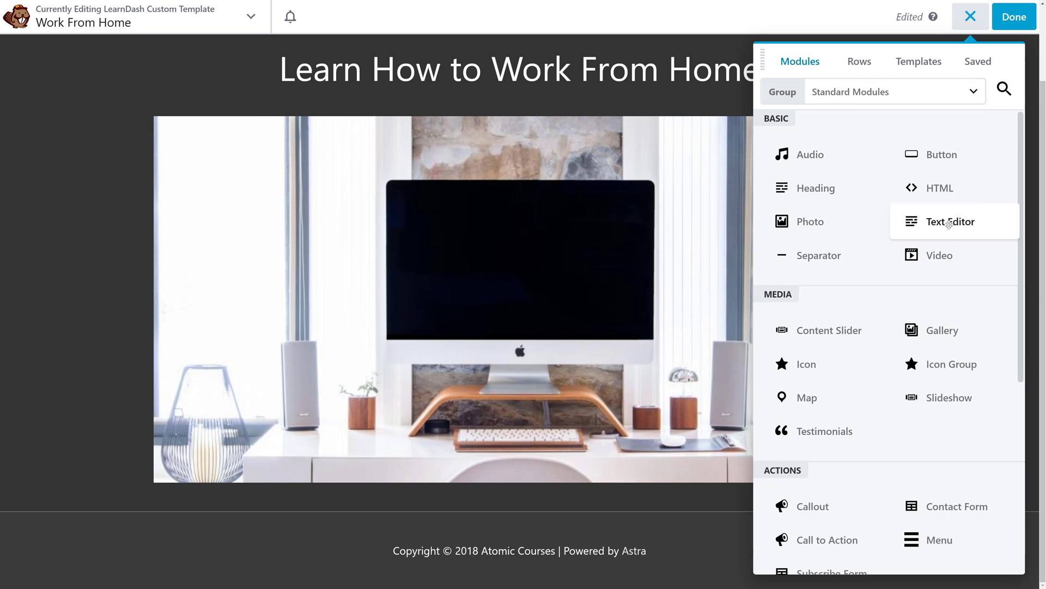
# Add a Text Editor row below the photo holding [learndash_payment_buttons course_id="46"] and save it.
pyautogui.moveTo(948, 223); pyautogui.dragTo(693, 515)
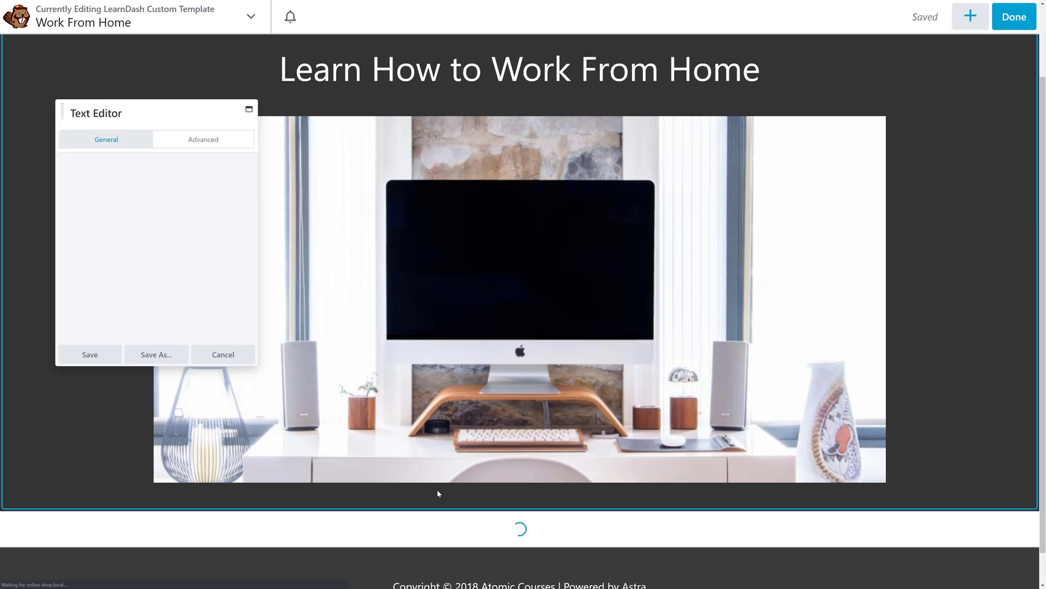
pyautogui.write('[learndash_payment_buttons course_id="46"]')
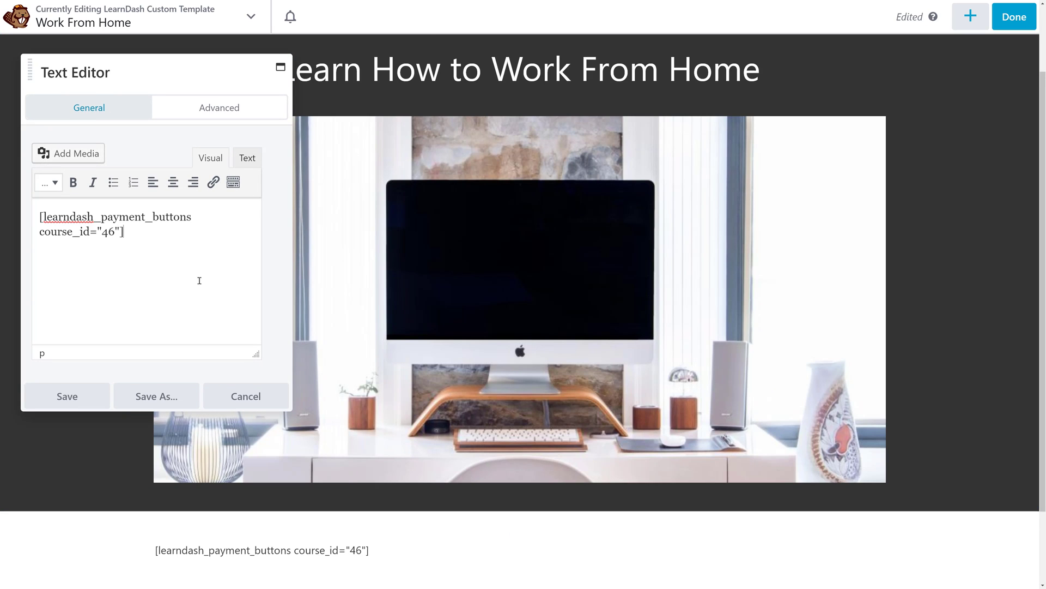
pyautogui.doubleClick(114, 231)
pyautogui.click(130, 232)
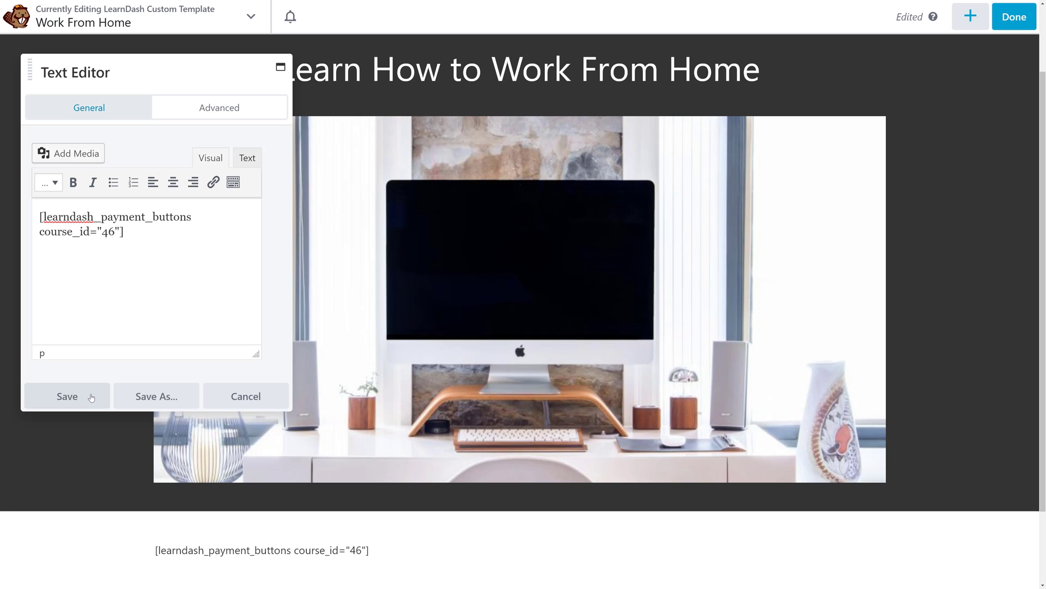
pyautogui.click(67, 396)
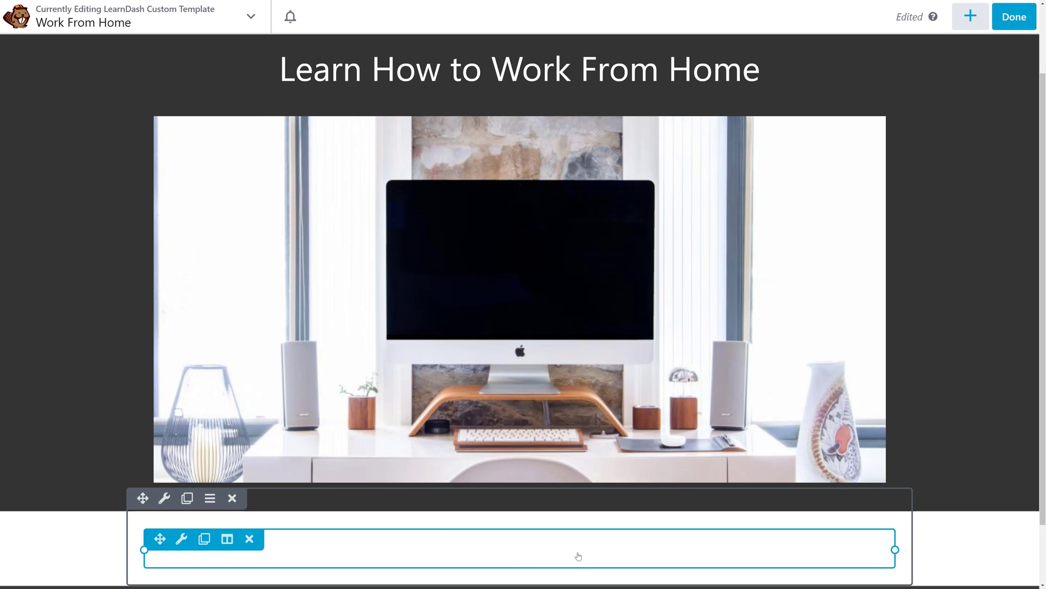
pyautogui.scroll(-2, 549, 551)
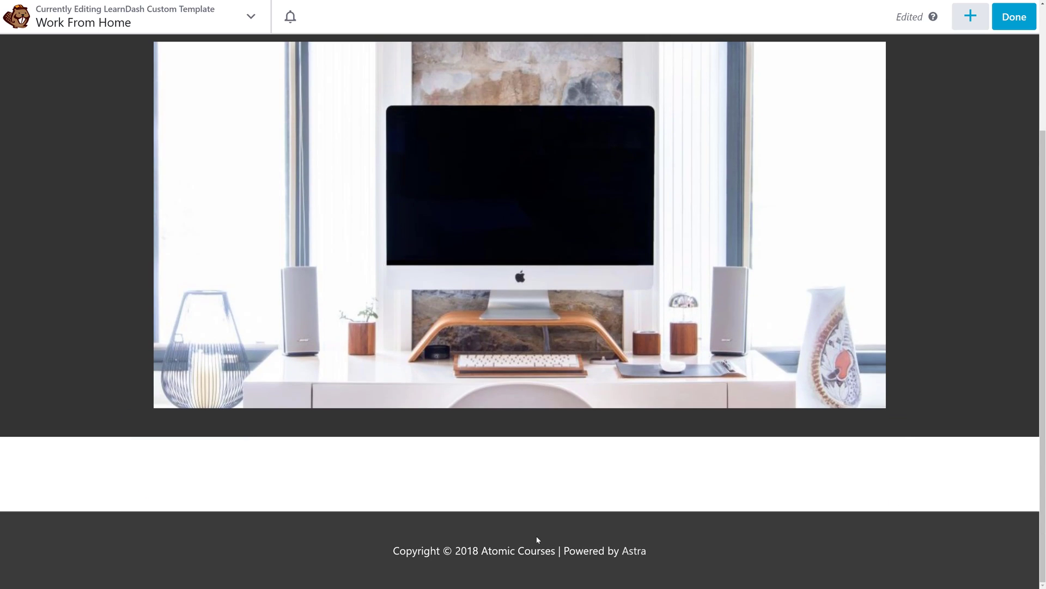
# Drag a second Text Editor module from the Modules list onto the layout.
pyautogui.moveTo(458, 472)
pyautogui.click(970, 20)
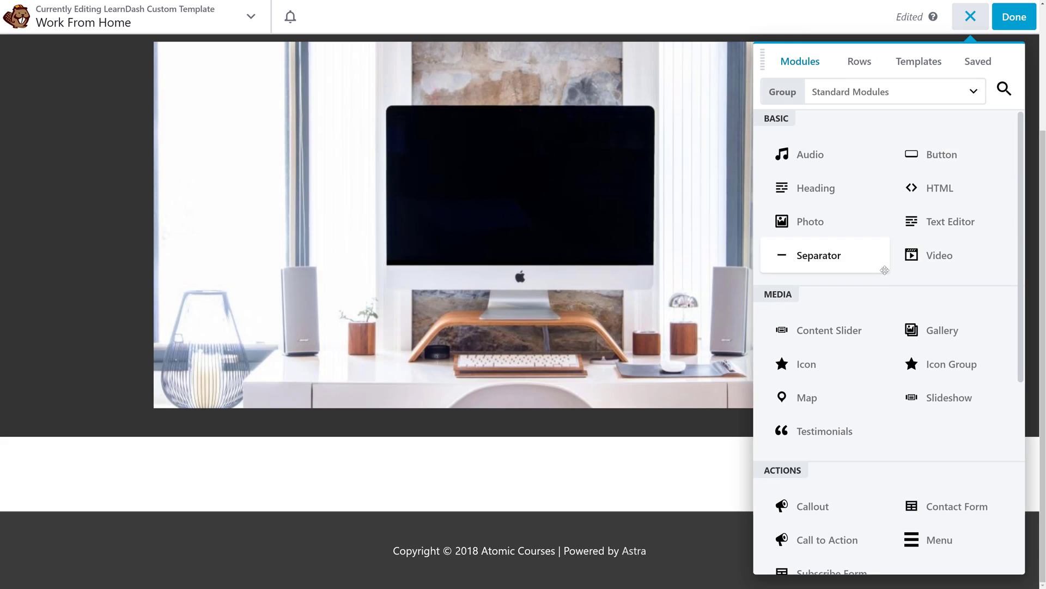
pyautogui.scroll(-2, 891, 321)
pyautogui.scroll(-2, 889, 313)
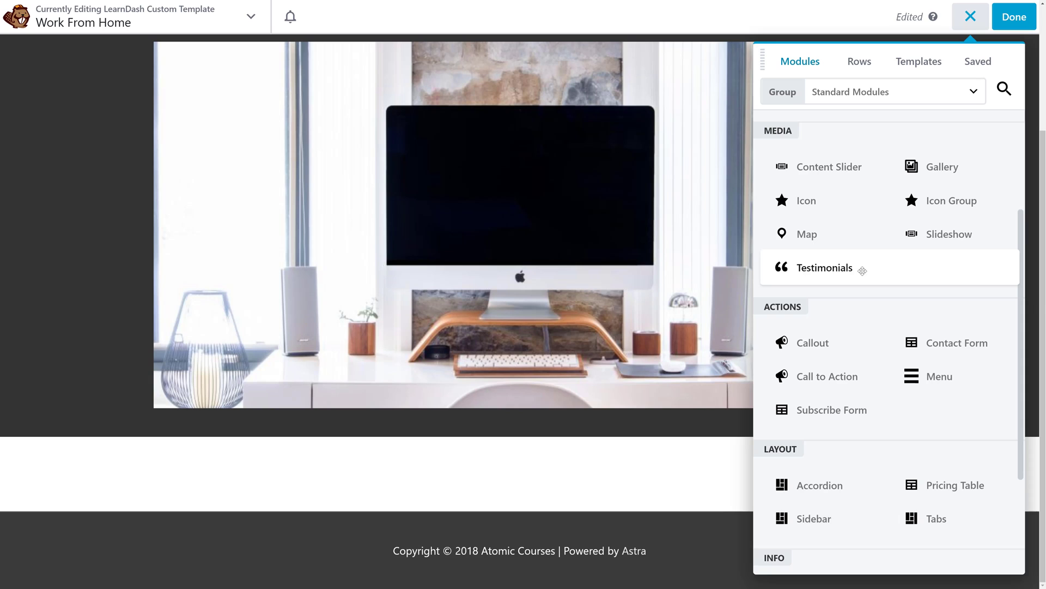
pyautogui.scroll(4, 862, 305)
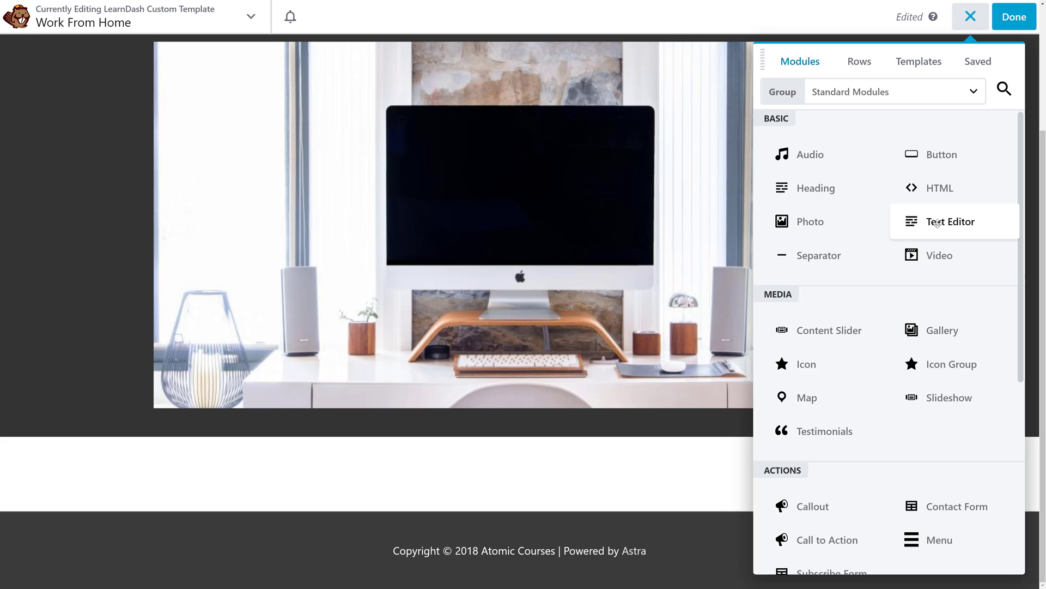
pyautogui.moveTo(937, 223); pyautogui.dragTo(613, 489)
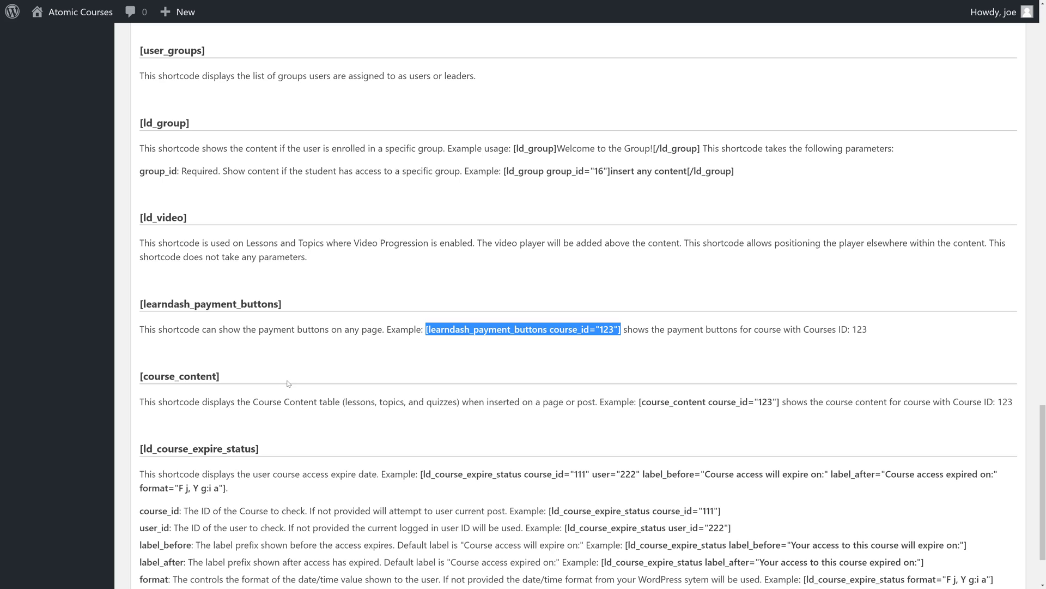
# Copy the example [course_content course_id="123"] shortcode from the Course Shortcodes page.
pyautogui.click(326, 377)
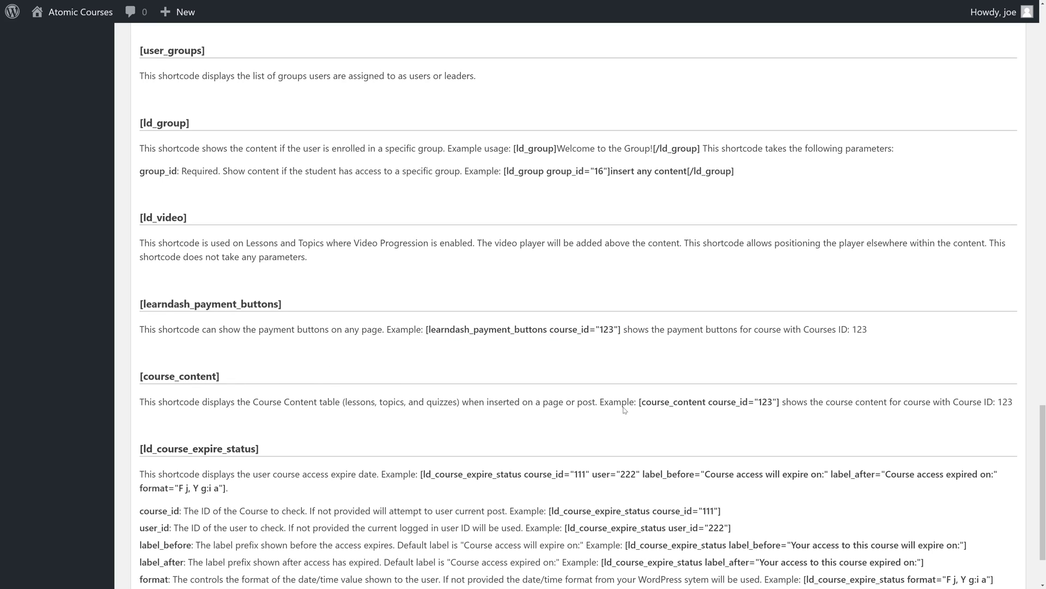
pyautogui.moveTo(639, 401); pyautogui.dragTo(780, 402)
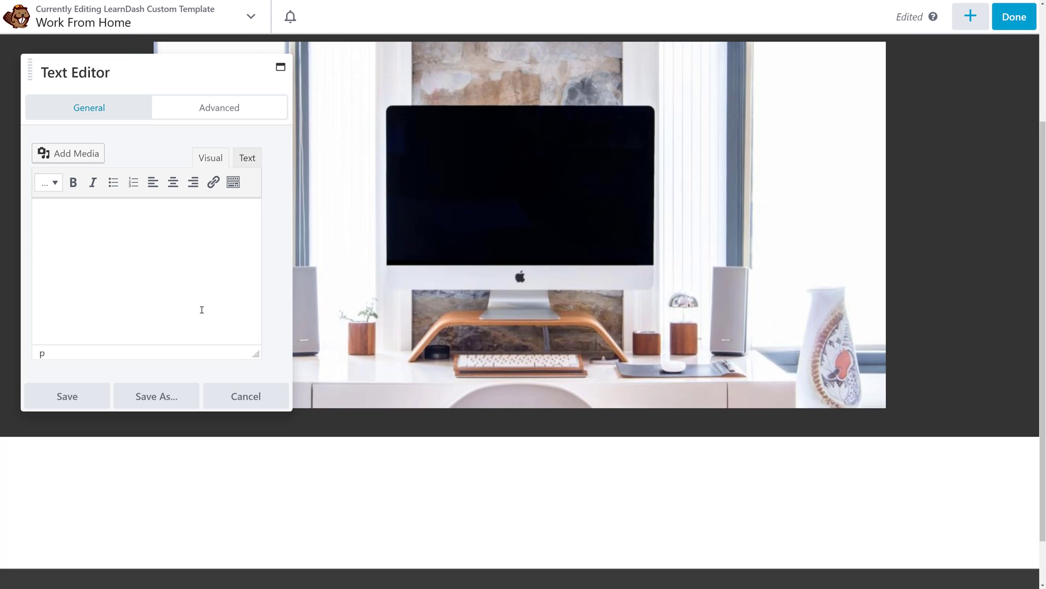
# Paste the course_content shortcode, change course_id from 123 to 46, remove bold, and save.
pyautogui.write('[course_content course_id="123"]')
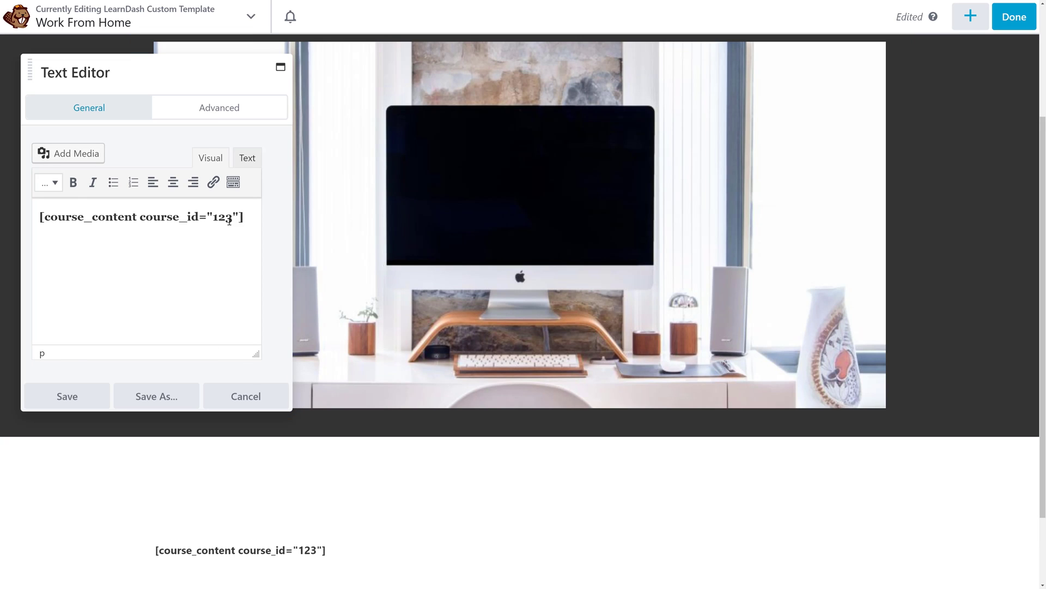
pyautogui.click(232, 218)
pyautogui.press('BackSpace')
pyautogui.press('BackSpace')
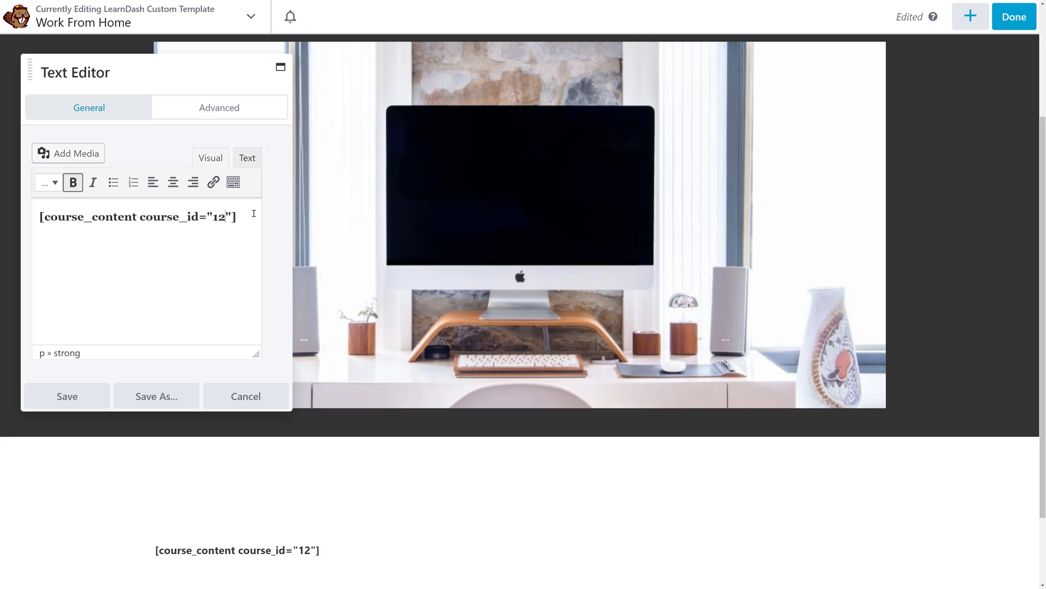
pyautogui.press('BackSpace')
pyautogui.write('46')
pyautogui.tripleClick(190, 259)
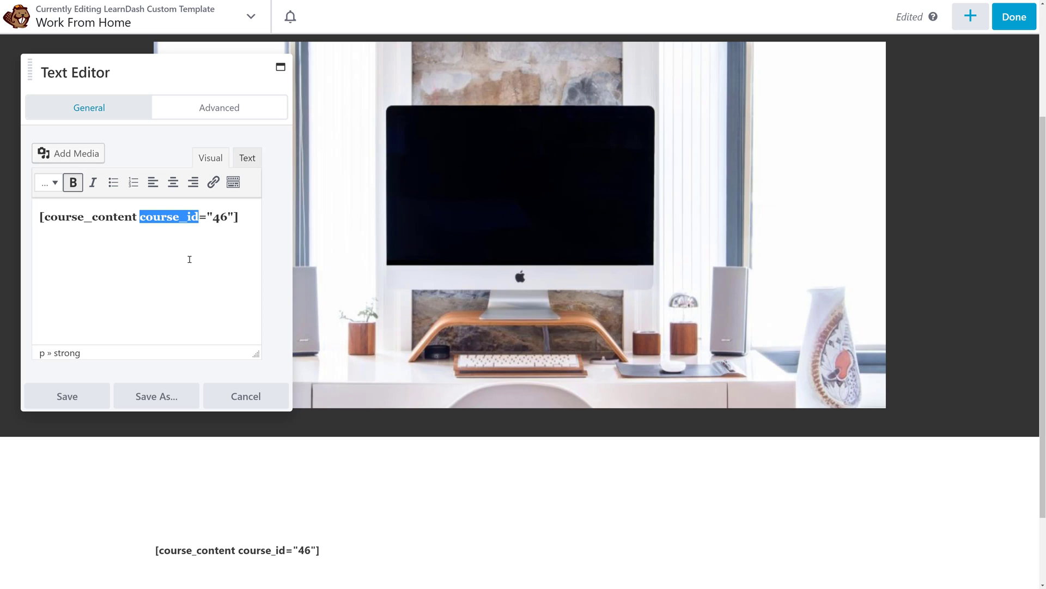
pyautogui.click(79, 184)
pyautogui.click(68, 396)
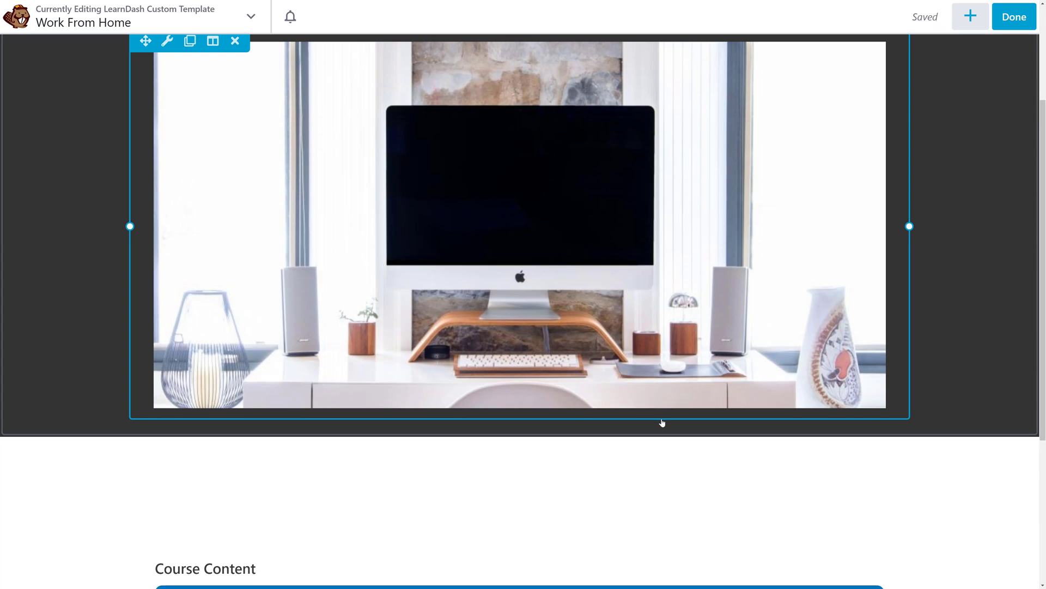
pyautogui.scroll(-3, 663, 423)
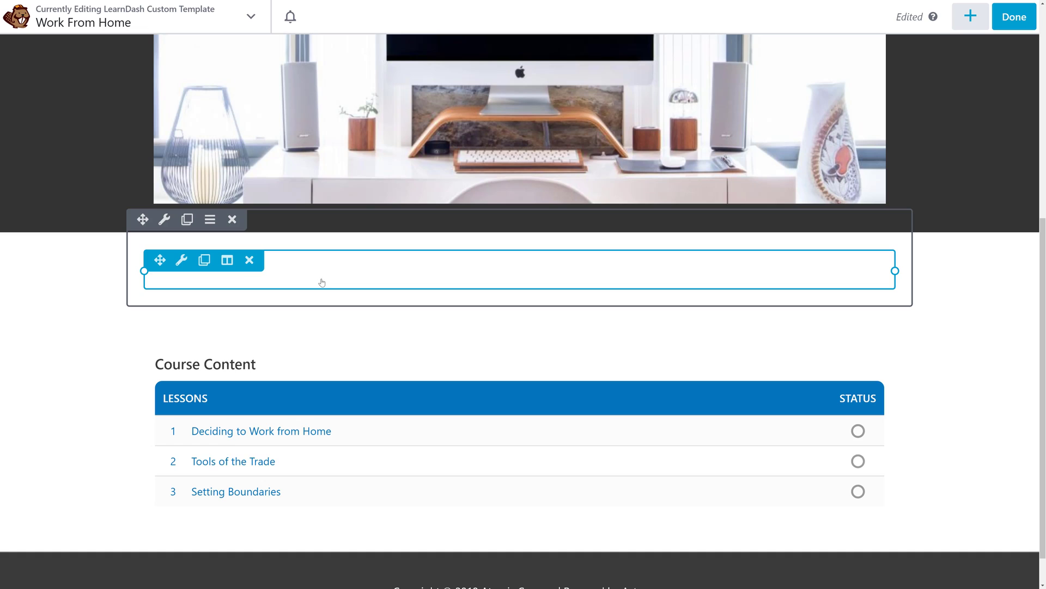
# Delete the empty module and column above the Course Content table, then publish the template.
pyautogui.click(249, 260)
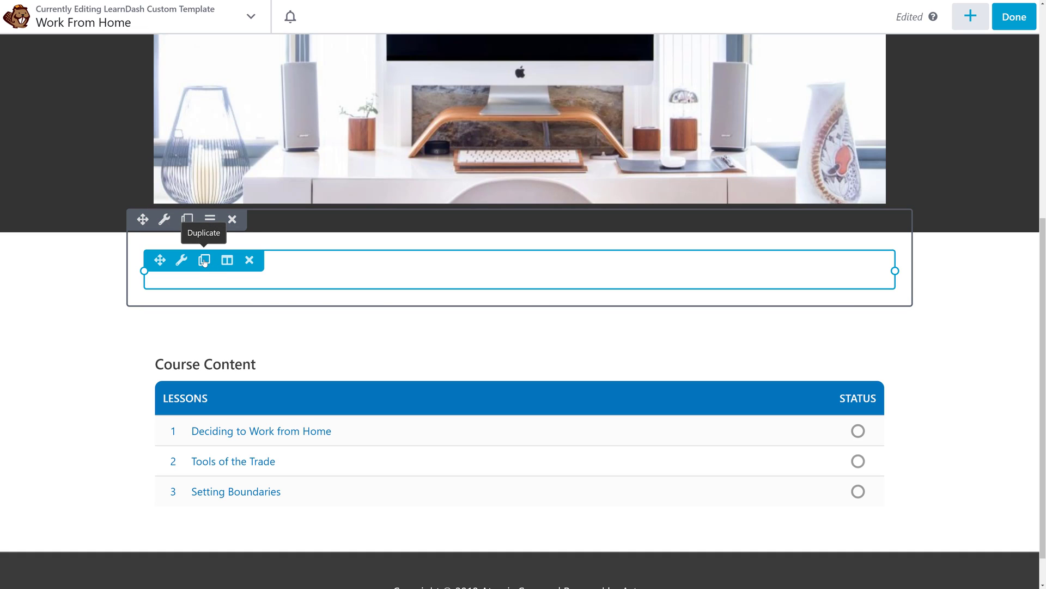
pyautogui.click(205, 261)
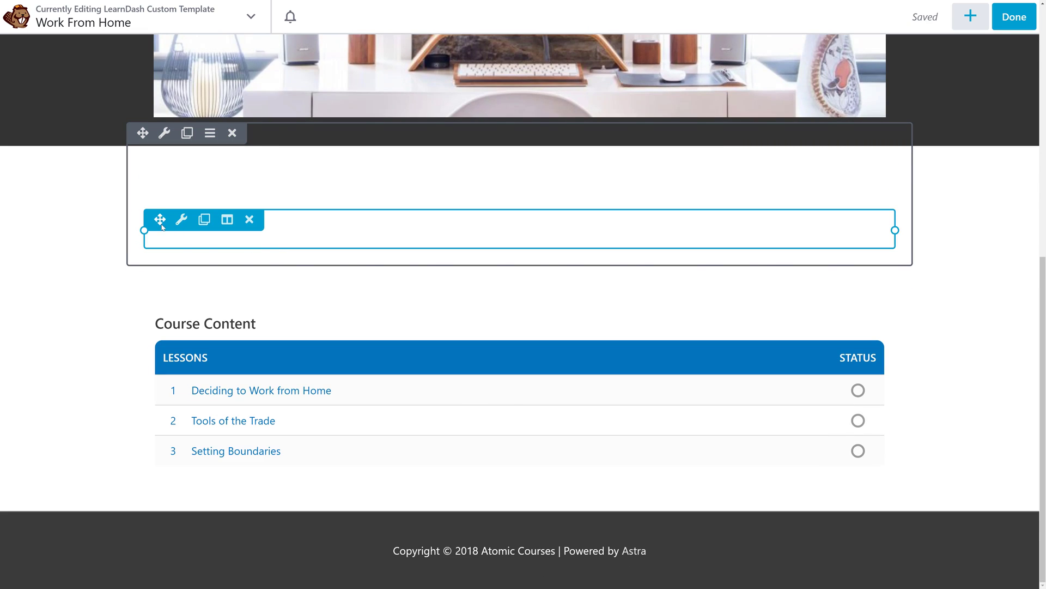
pyautogui.moveTo(161, 221); pyautogui.dragTo(378, 483)
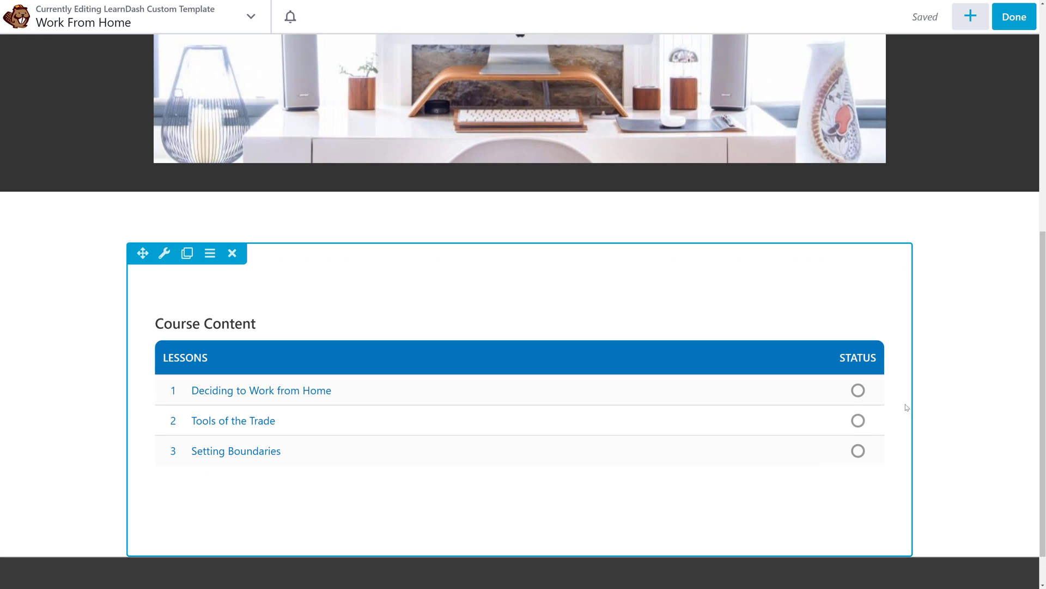
pyautogui.scroll(8, 929, 288)
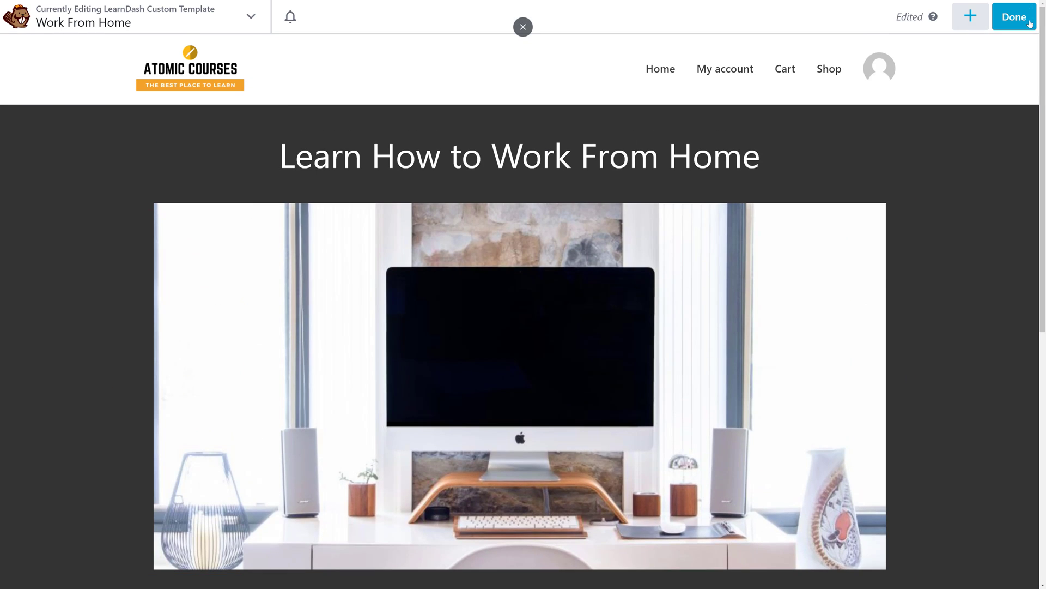
pyautogui.click(1015, 23)
pyautogui.click(963, 19)
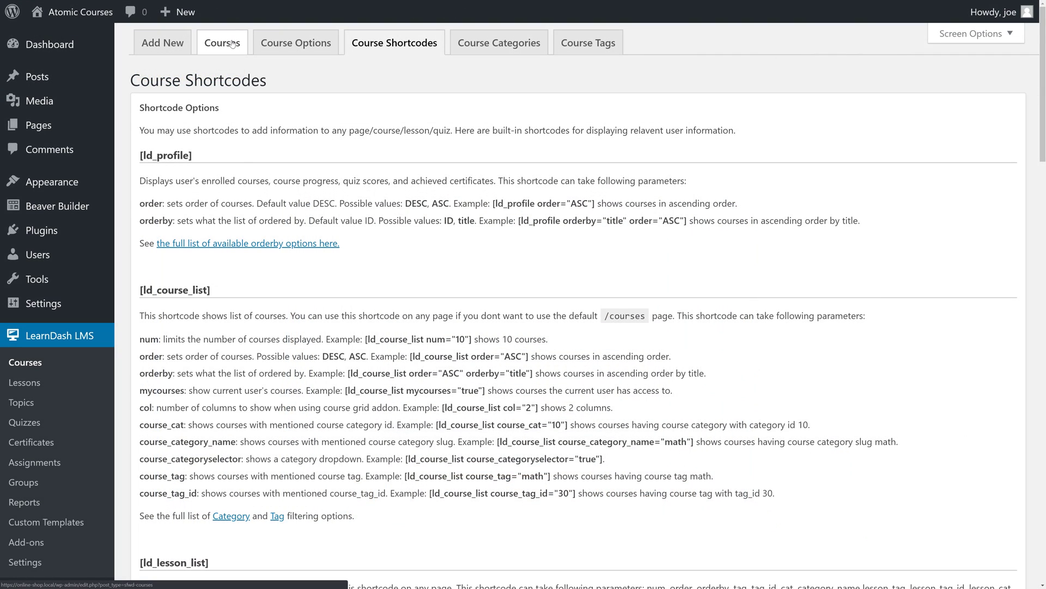
# Give the How to Work From Home course the Work From Home custom template and update it.
pyautogui.click(232, 44)
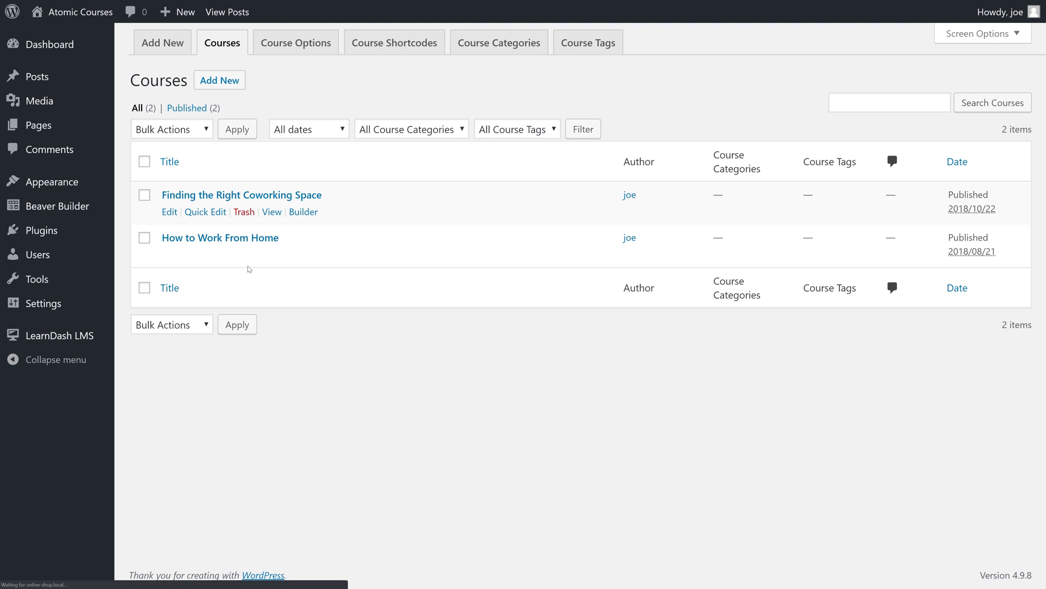
pyautogui.click(238, 239)
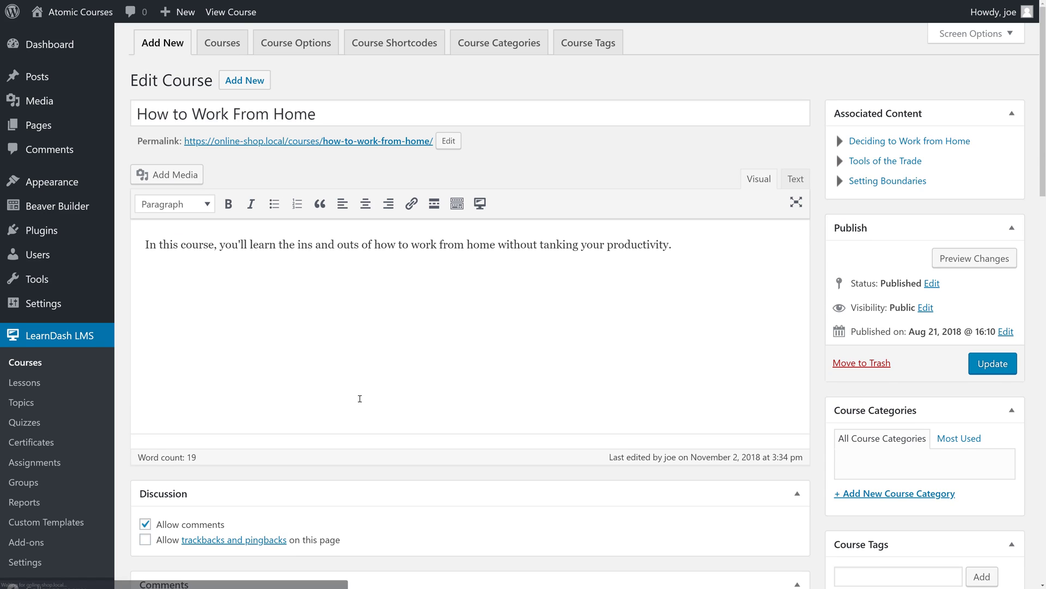
pyautogui.scroll(-5, 357, 397)
pyautogui.scroll(-12, 359, 401)
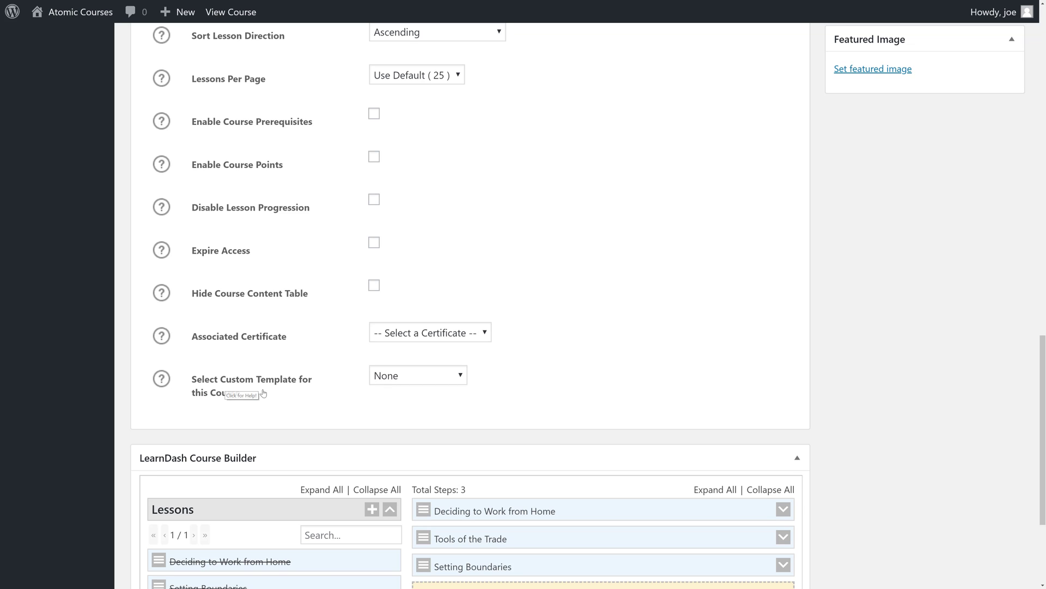
pyautogui.click(410, 381)
pyautogui.click(419, 405)
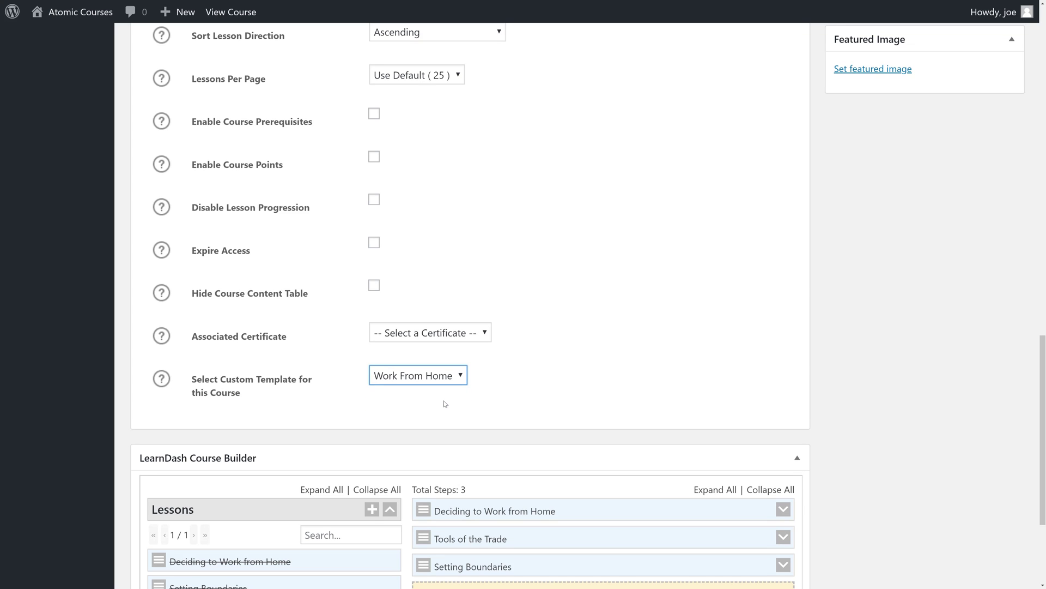
pyautogui.scroll(5, 839, 376)
pyautogui.scroll(10, 839, 377)
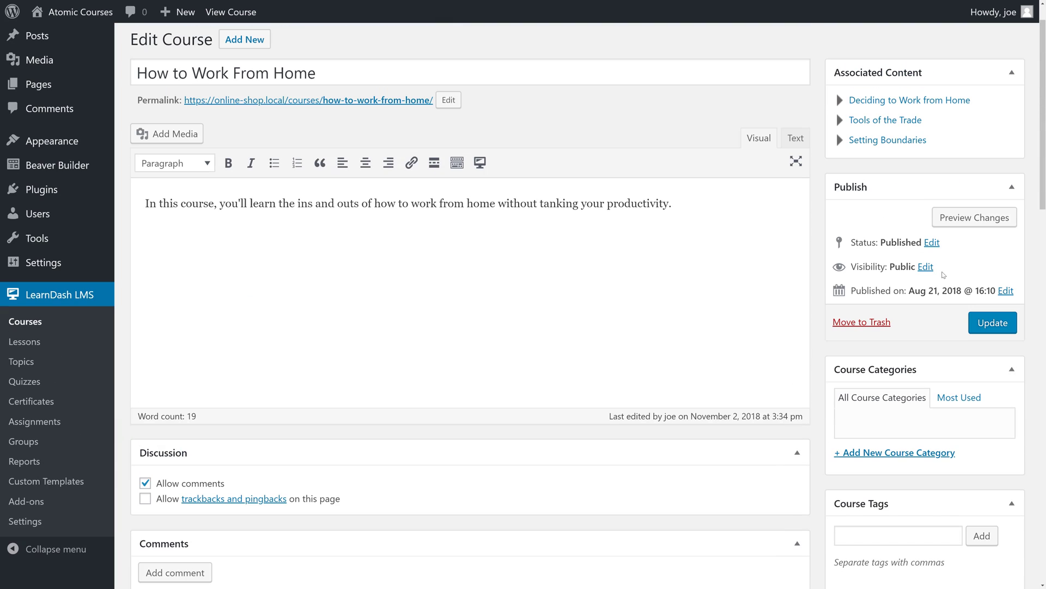
pyautogui.click(988, 323)
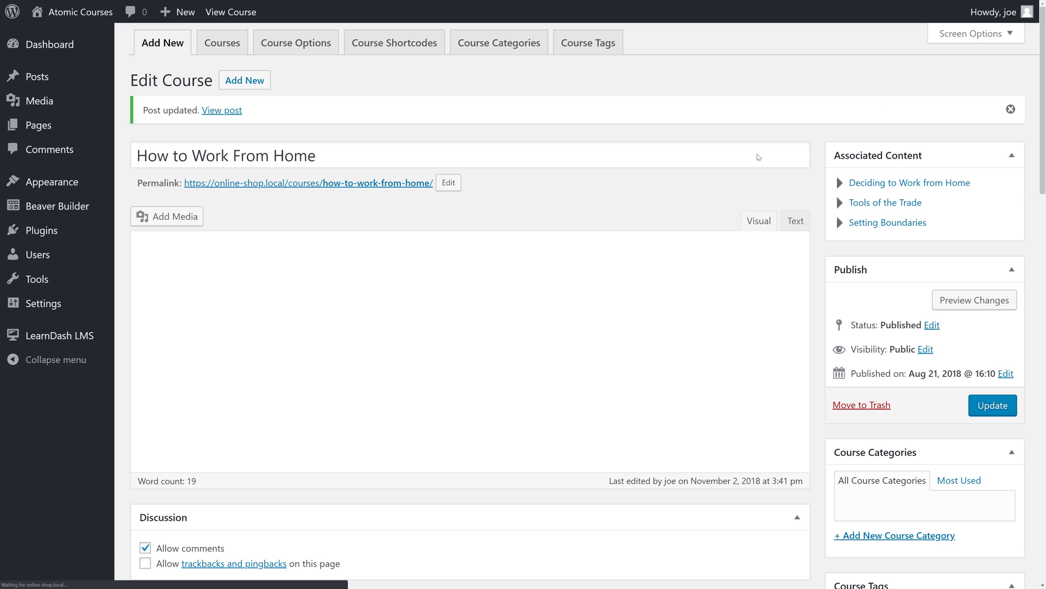
# View the How to Work From Home course page and scroll past its payment buttons and lesson table.
pyautogui.click(236, 112)
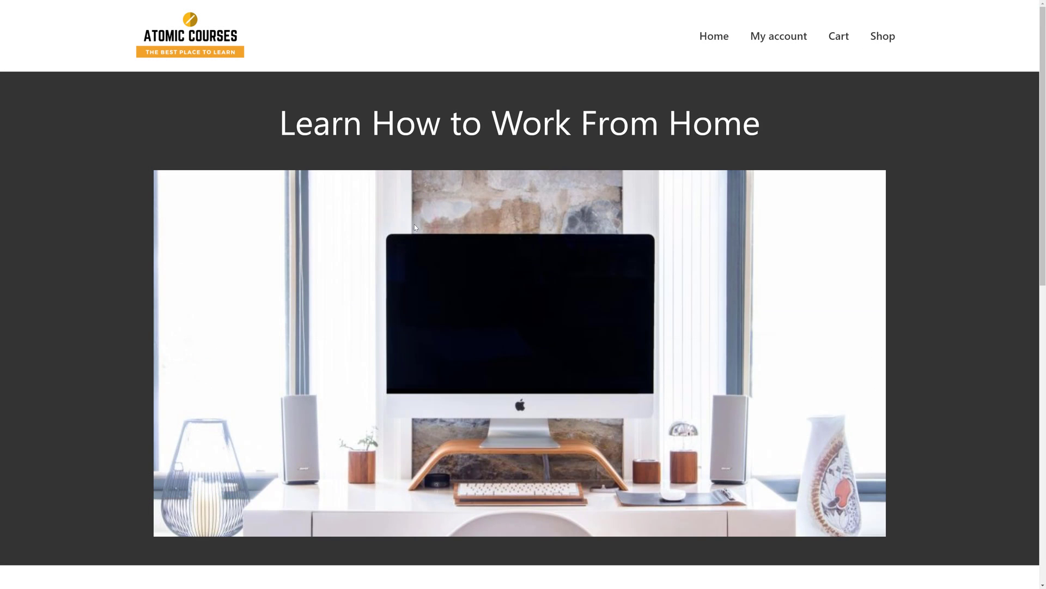
pyautogui.scroll(-3, 414, 225)
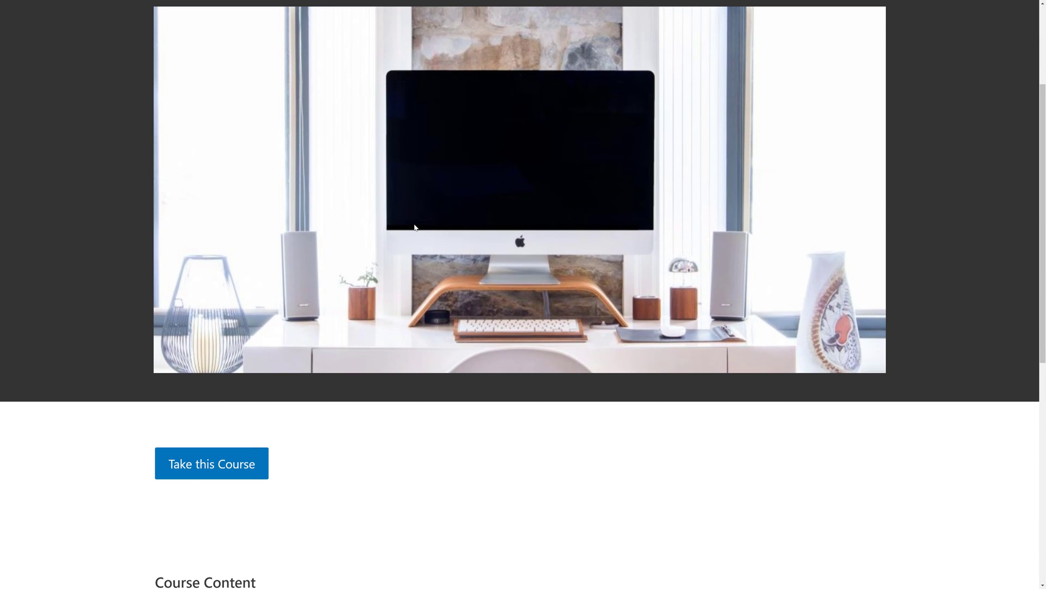
pyautogui.scroll(-5, 414, 226)
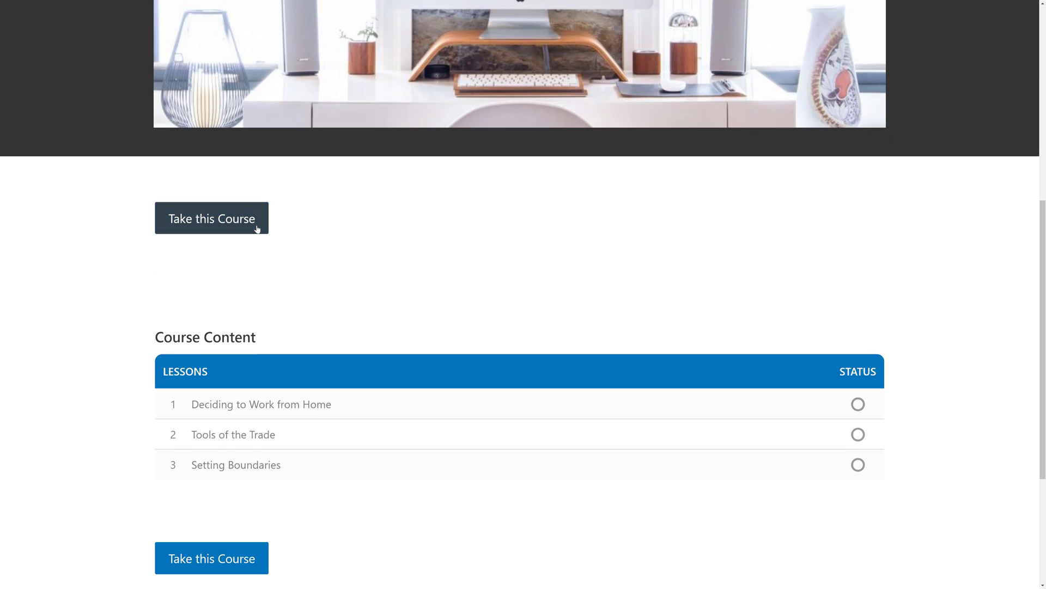
pyautogui.scroll(-4, 257, 228)
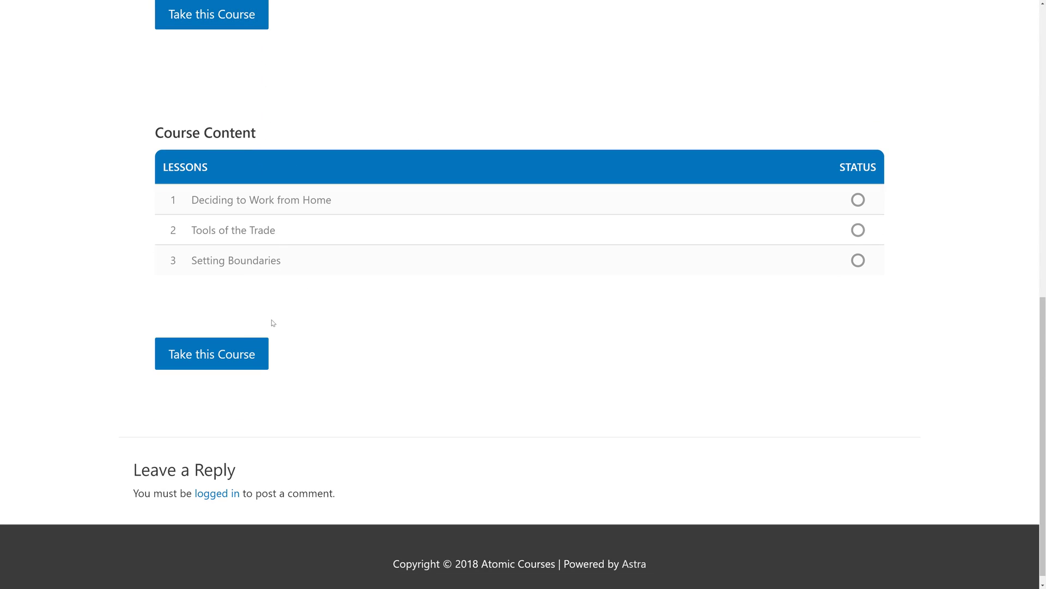